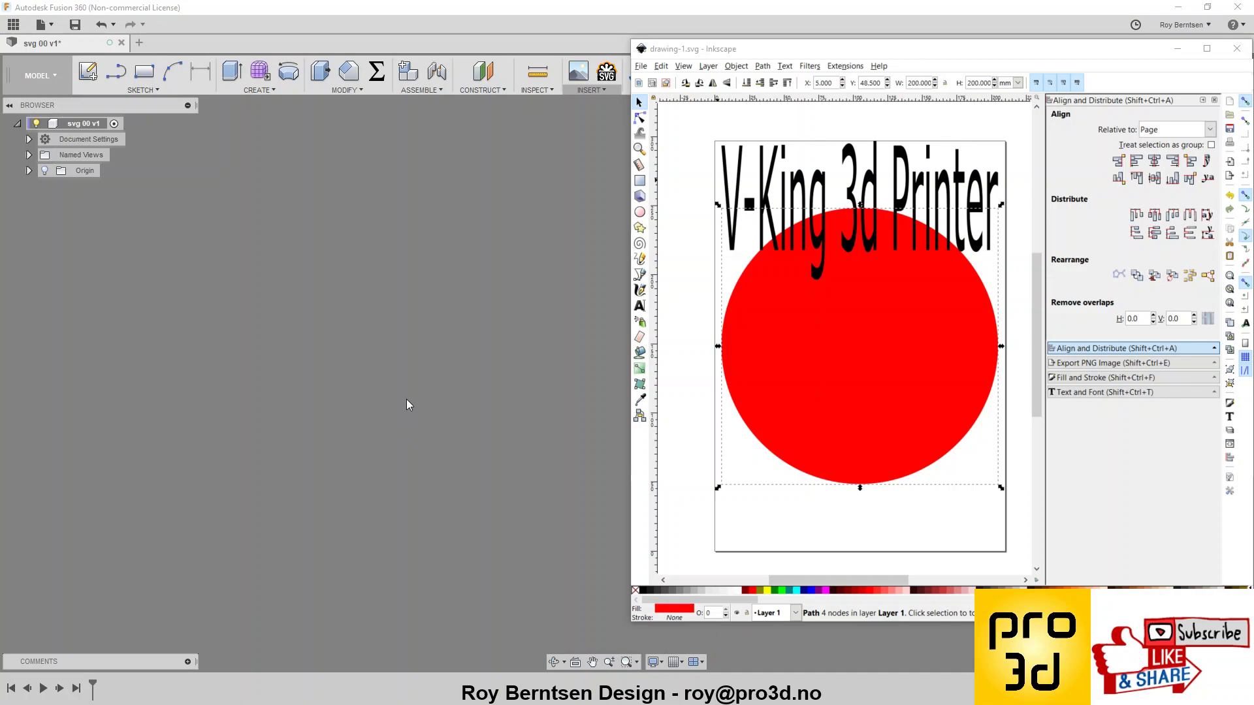
# Switch from Fusion 360 back to the Inkscape logo drawing and deselect the red circle
pyautogui.click(414, 365)
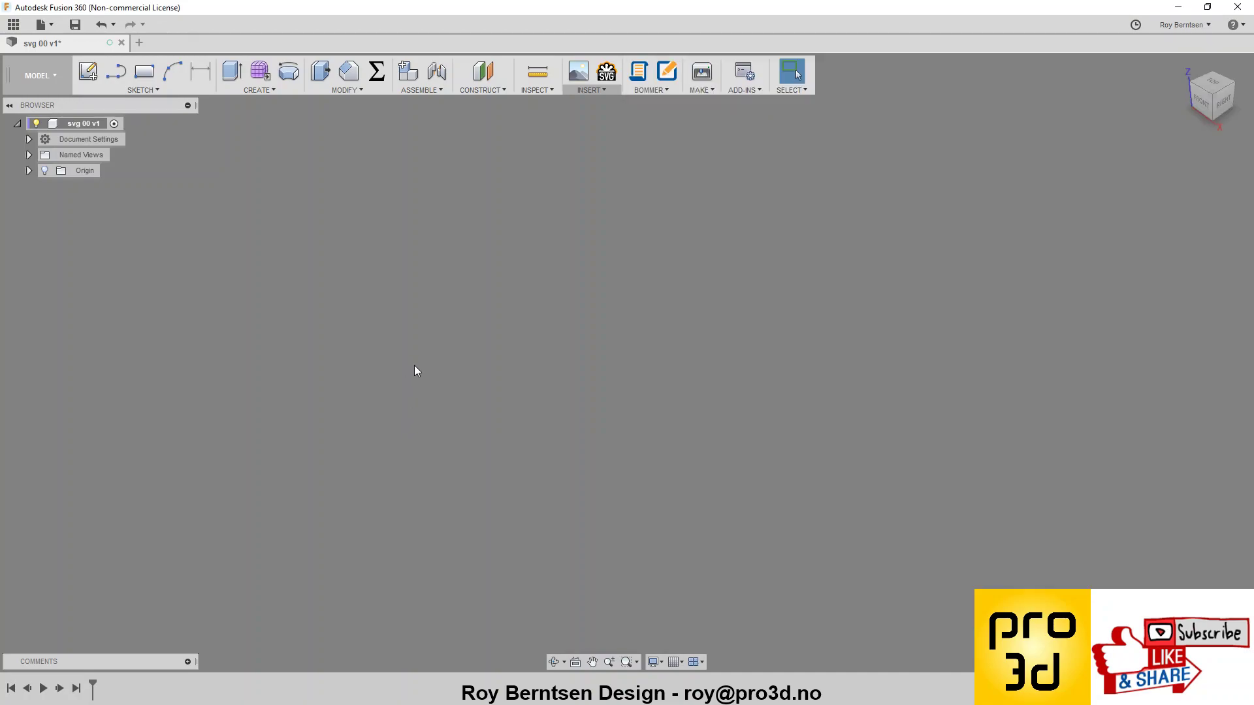
pyautogui.hotkey('alt', 'Tab')
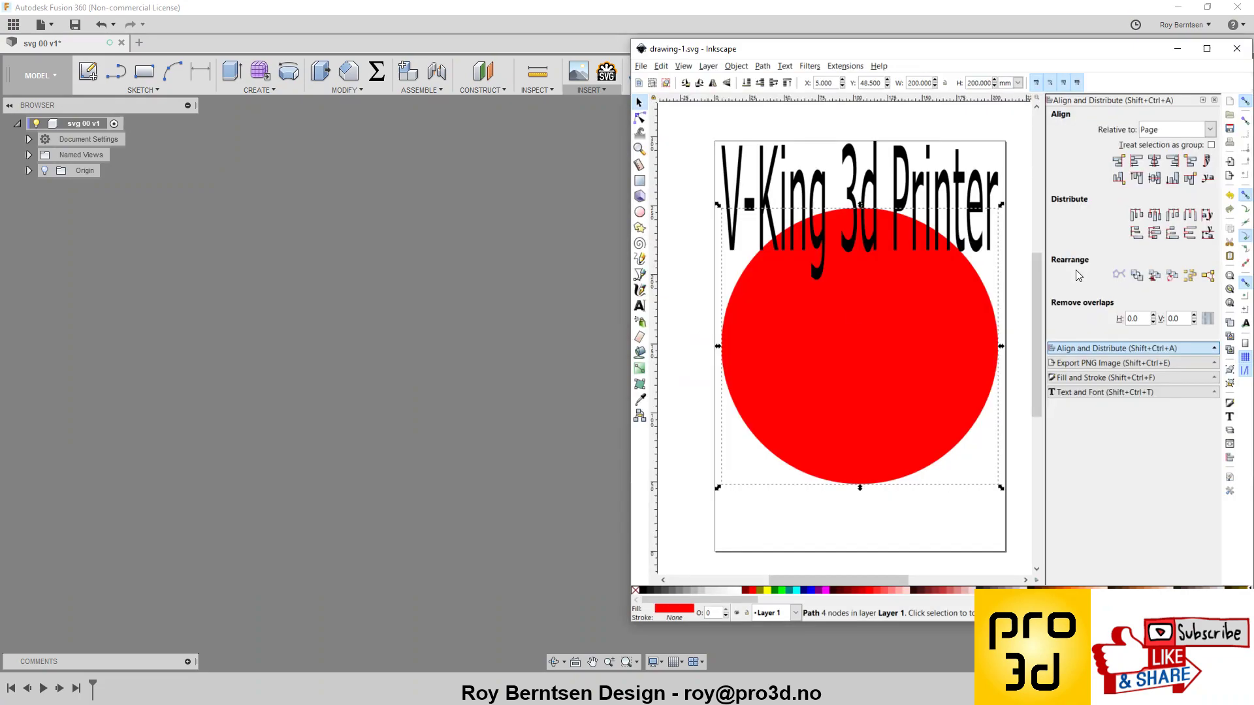
pyautogui.click(1016, 132)
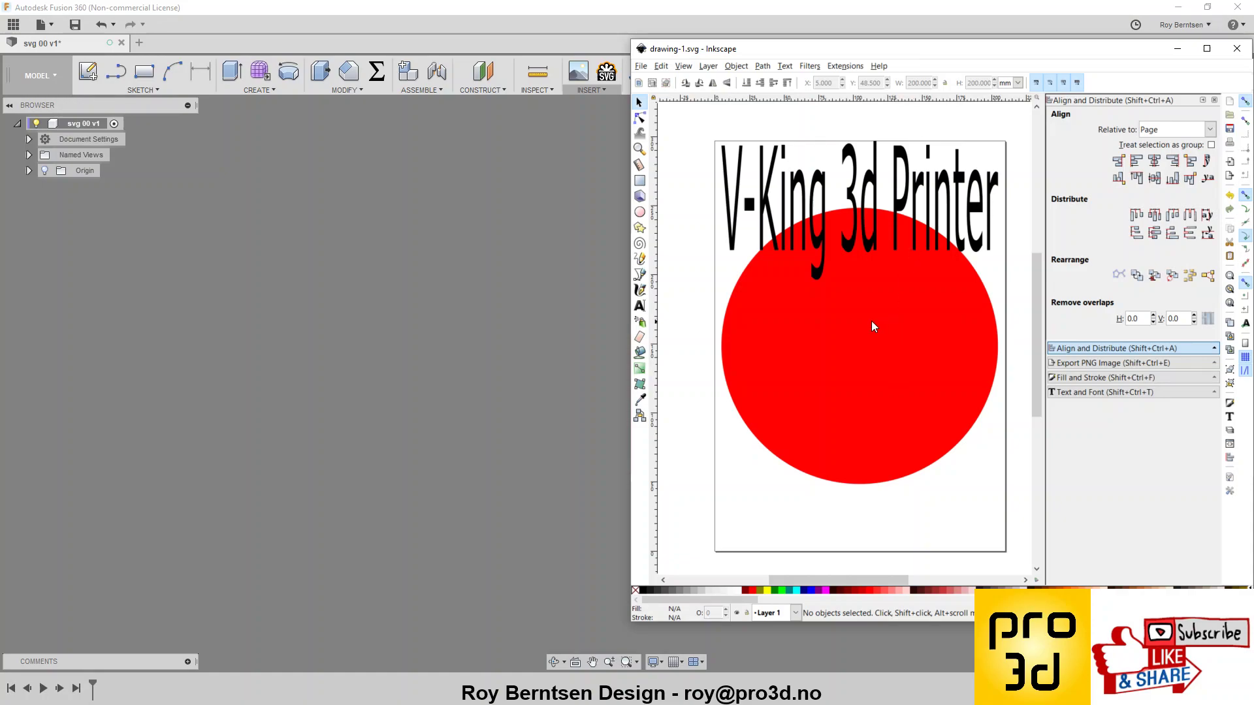
# On the vertical origin plane, sketch a 100 mm diameter circle at the origin and finish the sketch
pyautogui.click(557, 321)
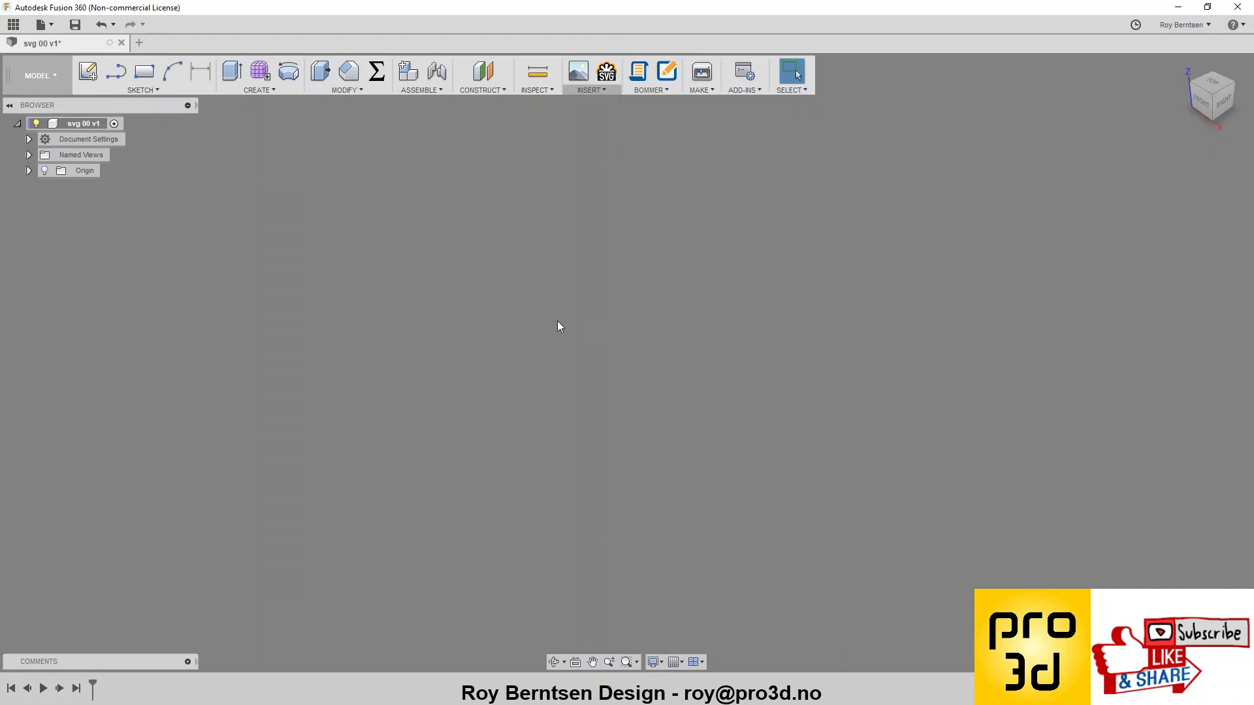
pyautogui.click(88, 71)
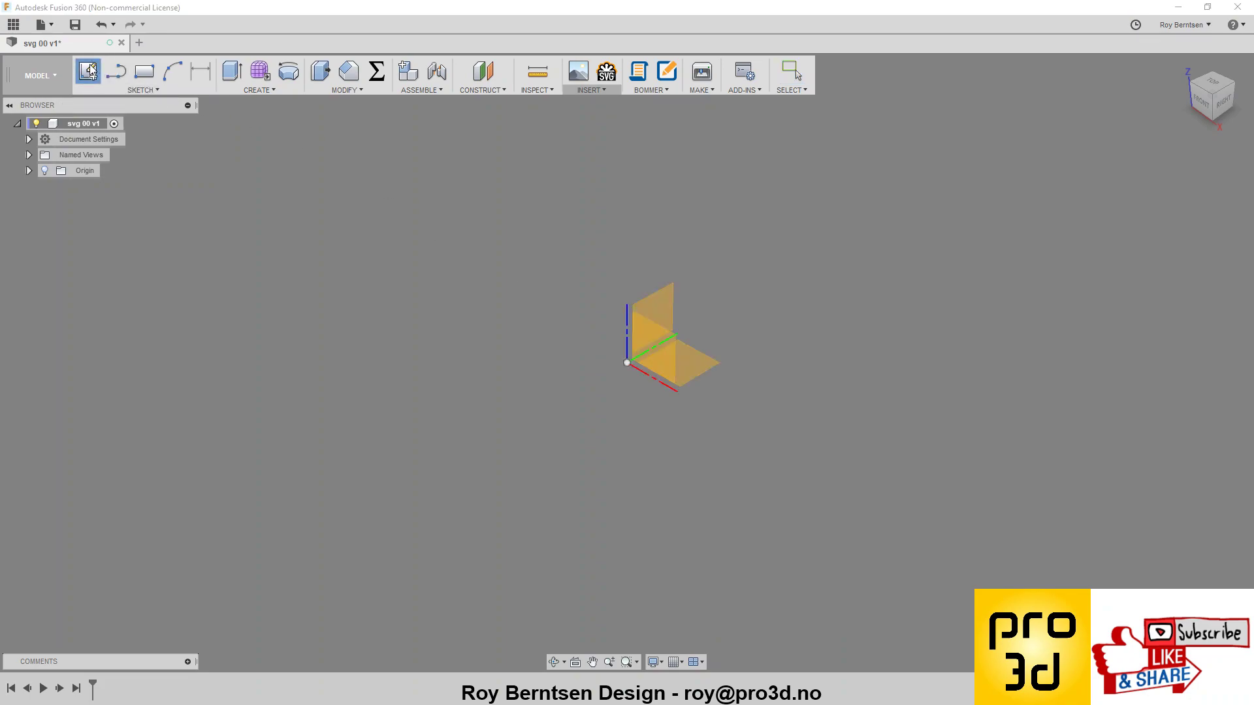
pyautogui.click(652, 313)
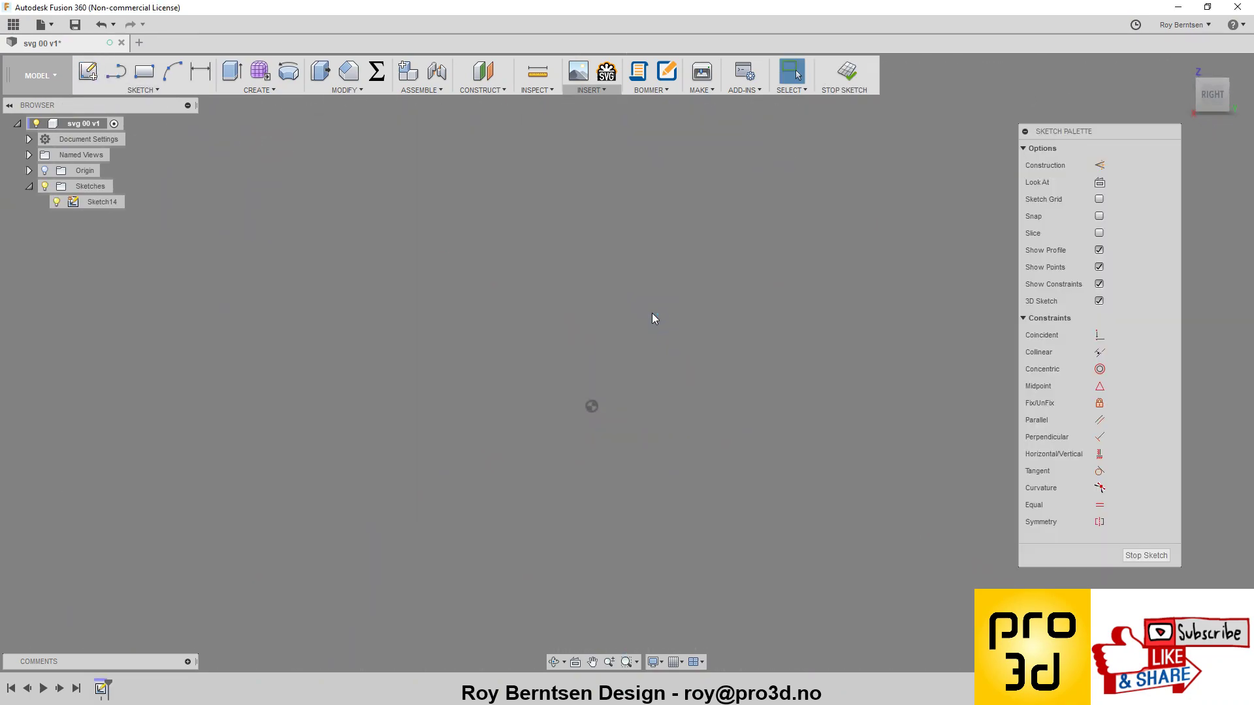
pyautogui.press('c')
pyautogui.click(592, 407)
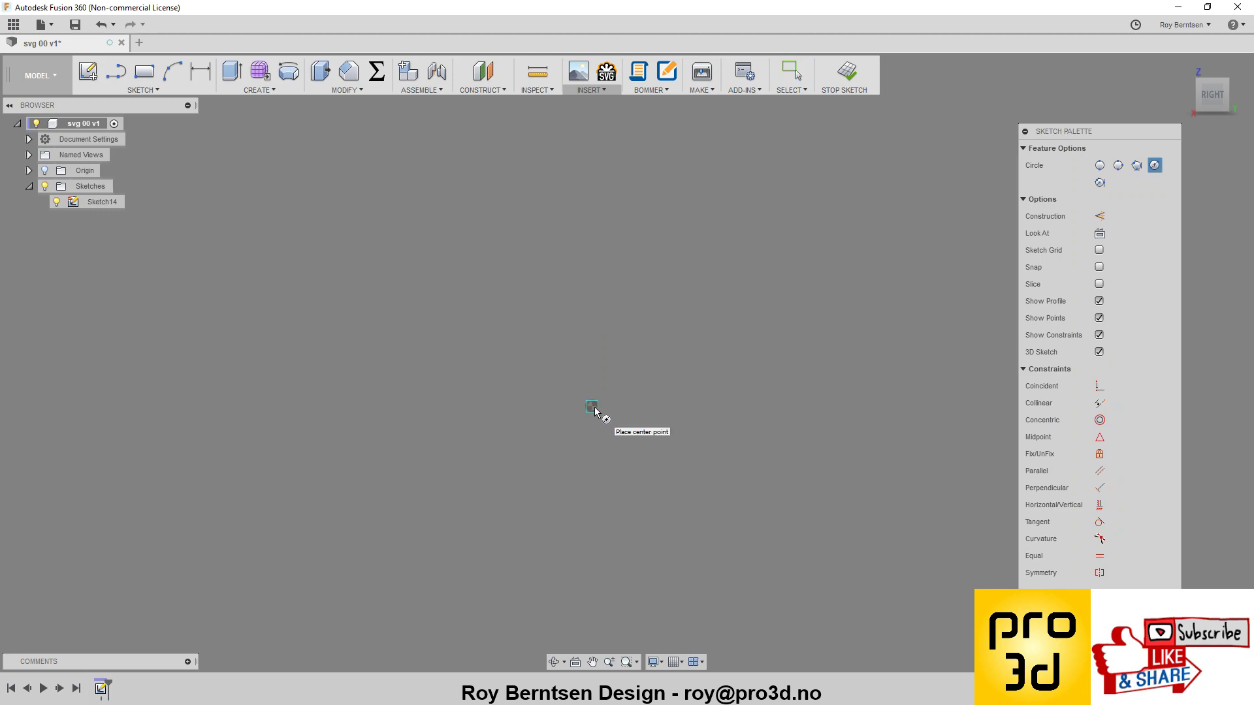
pyautogui.write('100')
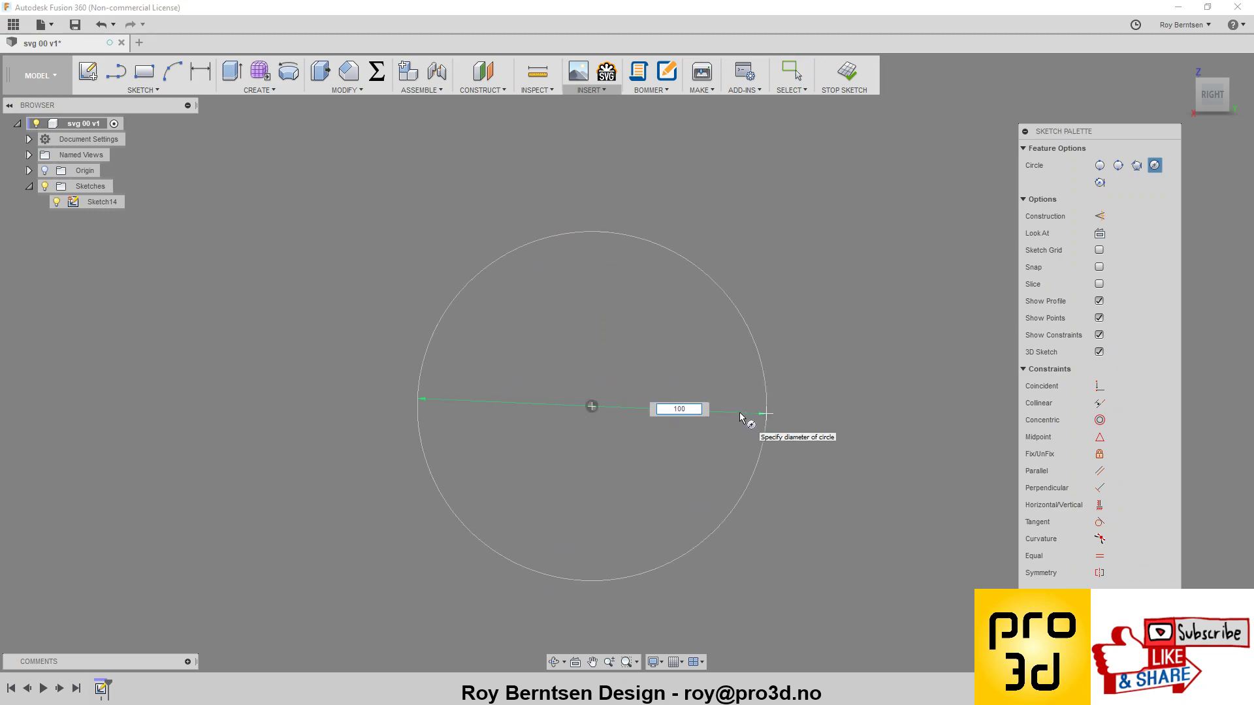
pyautogui.press('Return')
pyautogui.press('Escape')
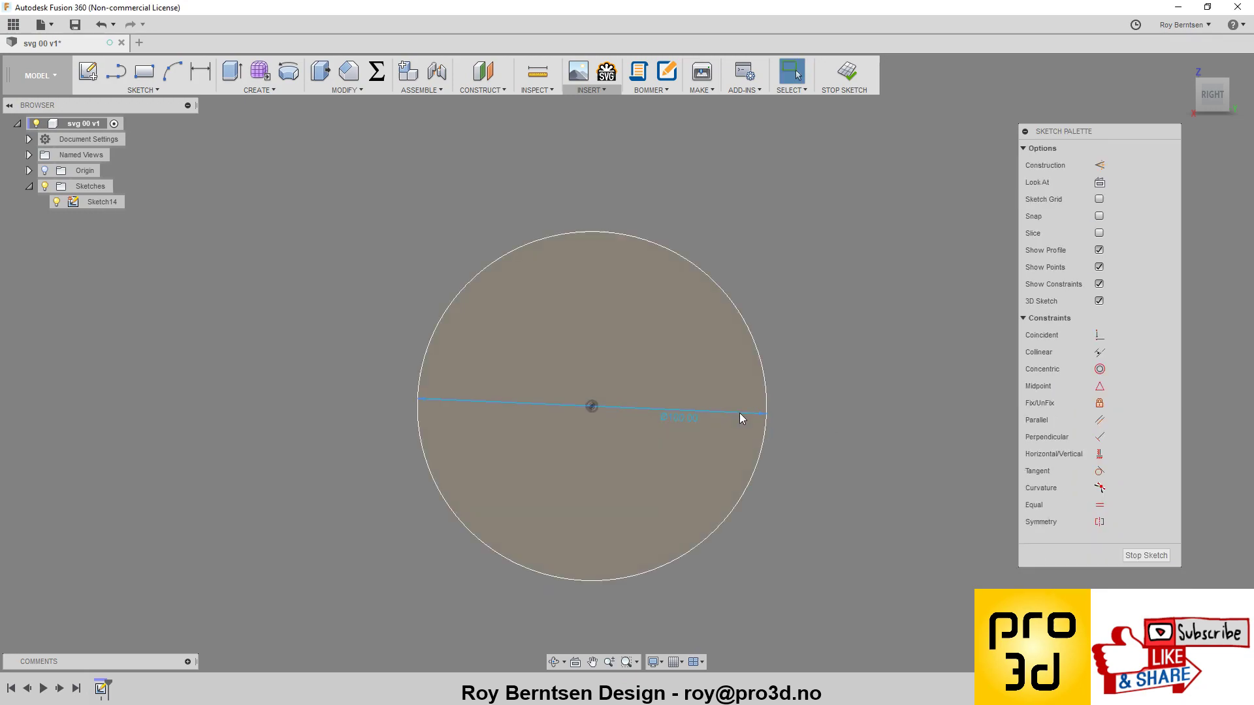
pyautogui.click(847, 73)
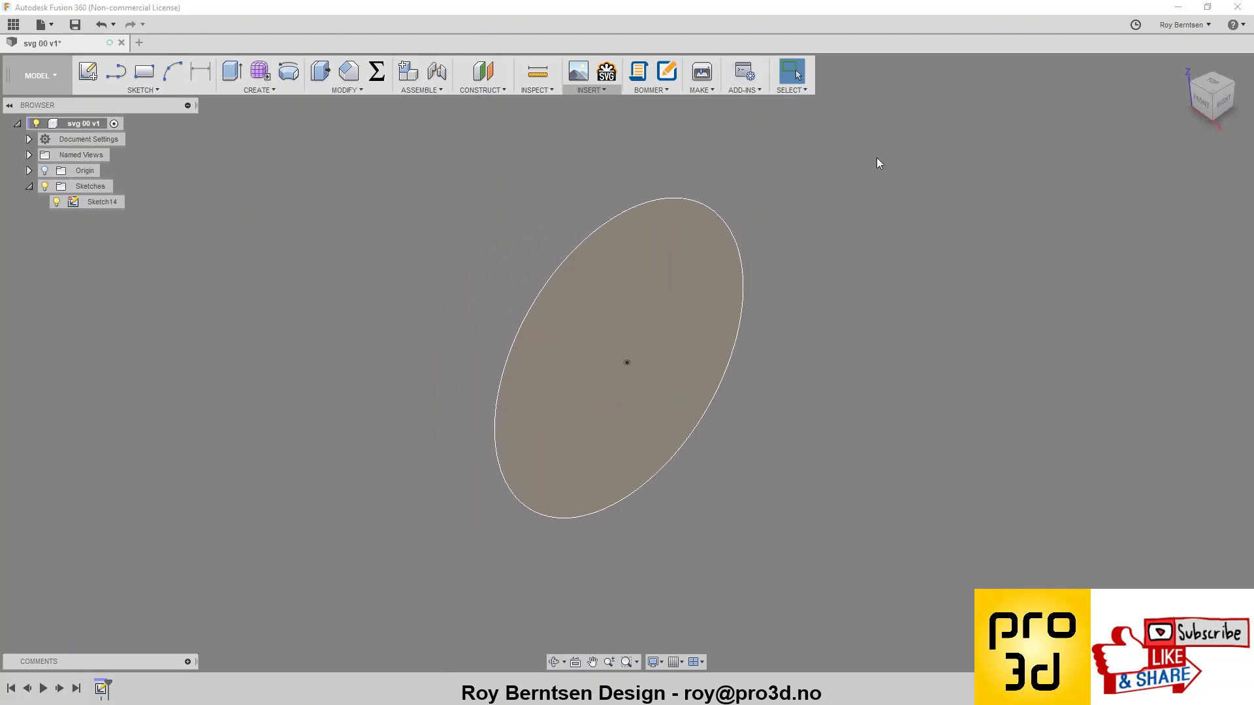
pyautogui.click(605, 90)
pyautogui.click(597, 154)
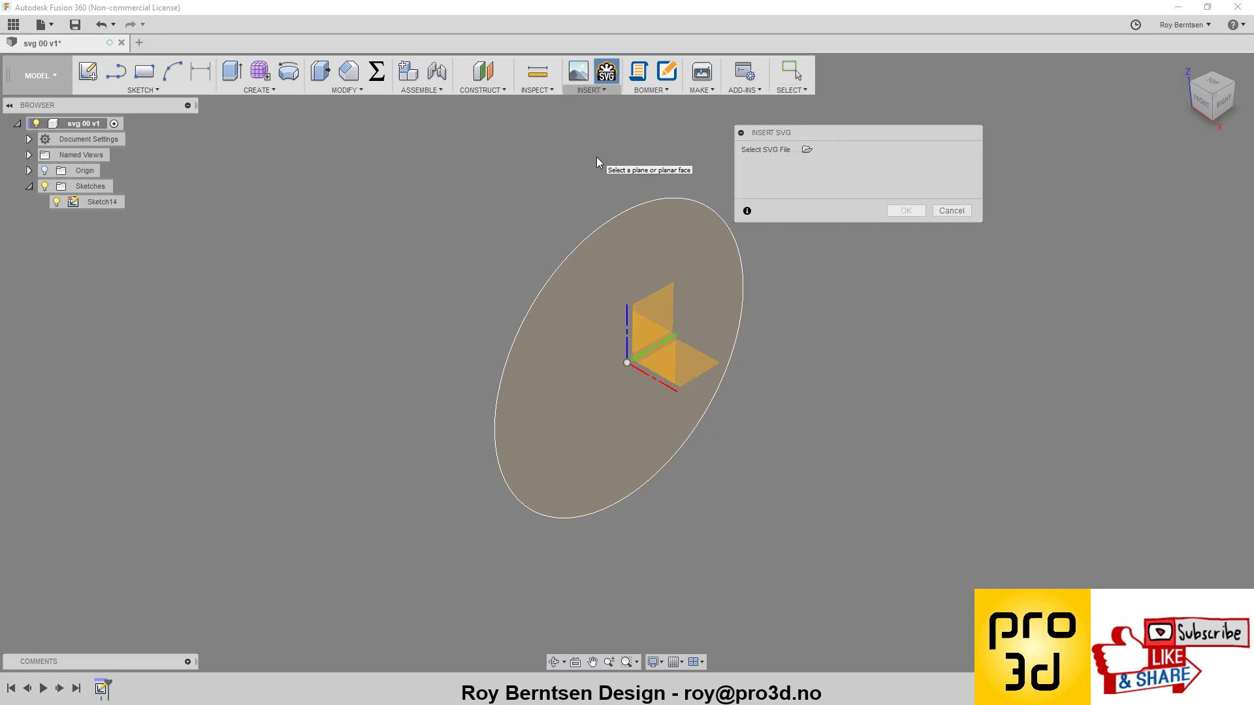
pyautogui.click(808, 150)
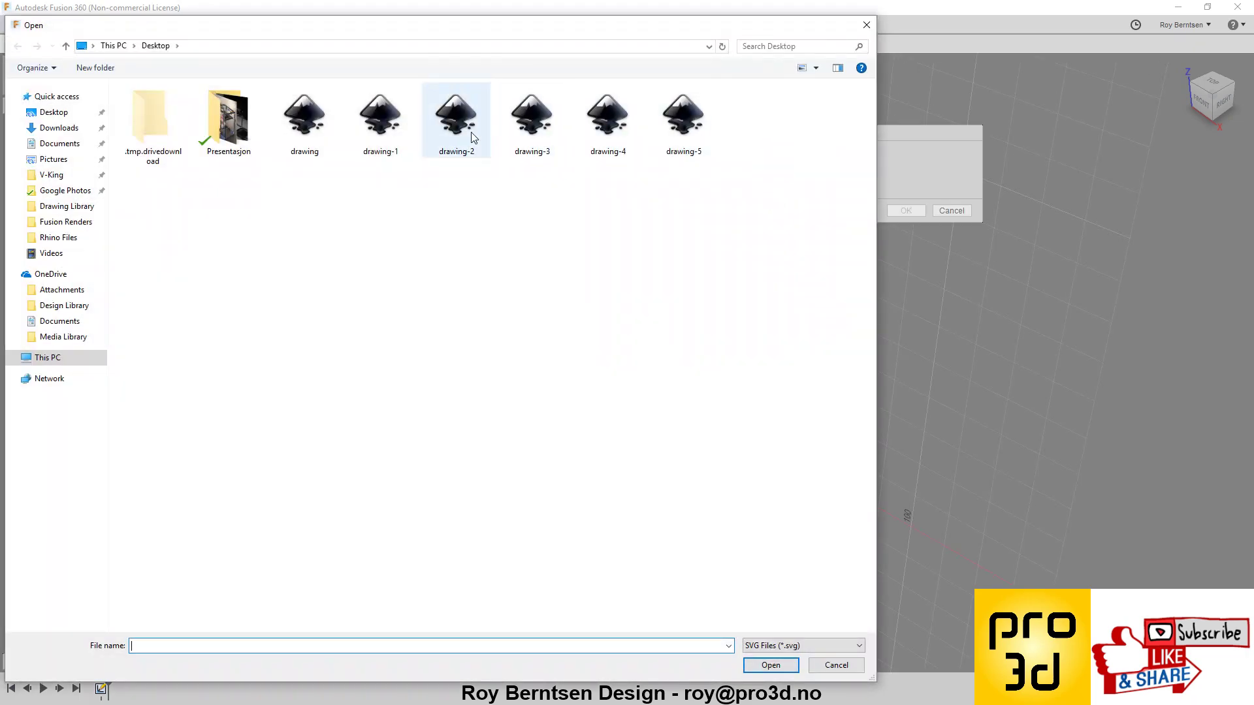
pyautogui.doubleClick(471, 131)
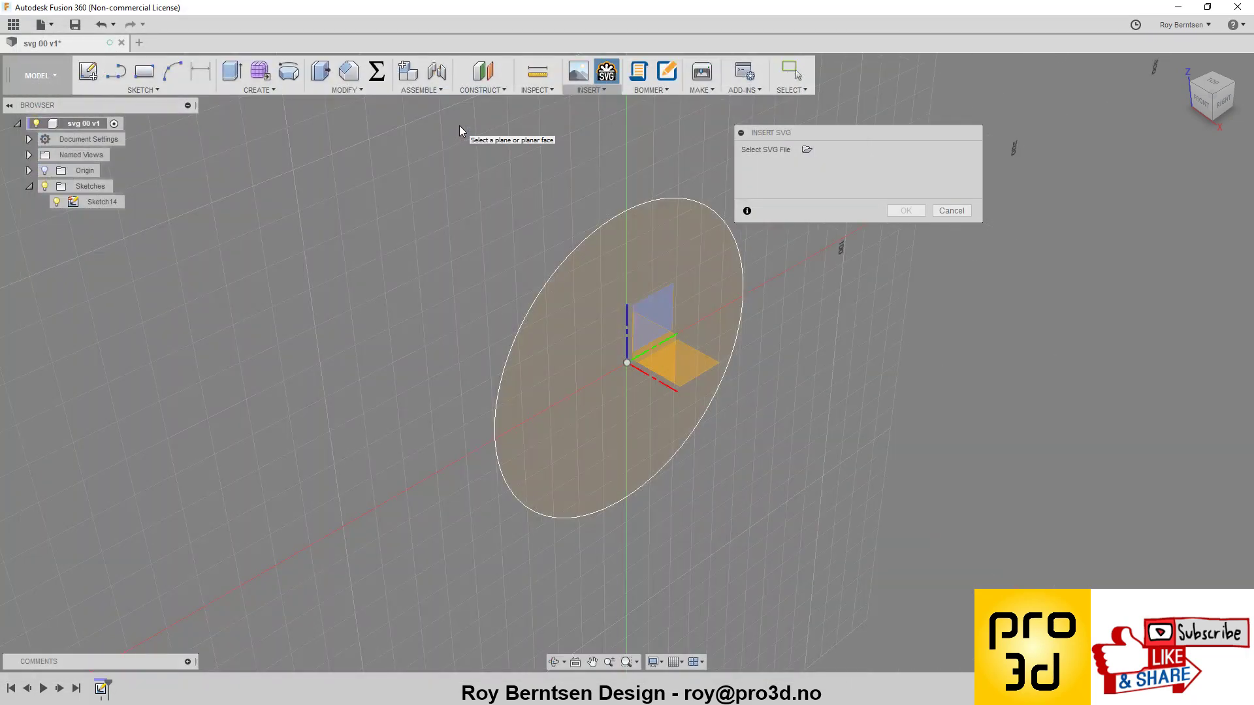
pyautogui.click(669, 303)
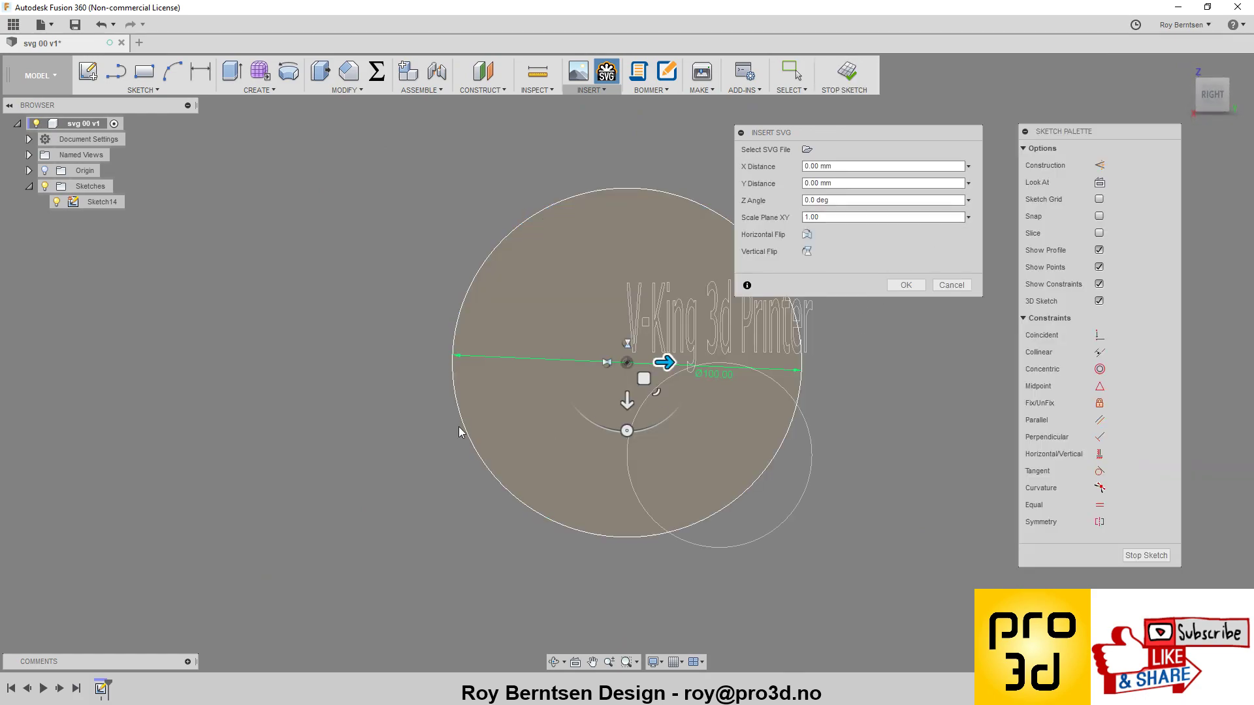
pyautogui.moveTo(518, 376); pyautogui.dragTo(466, 277)
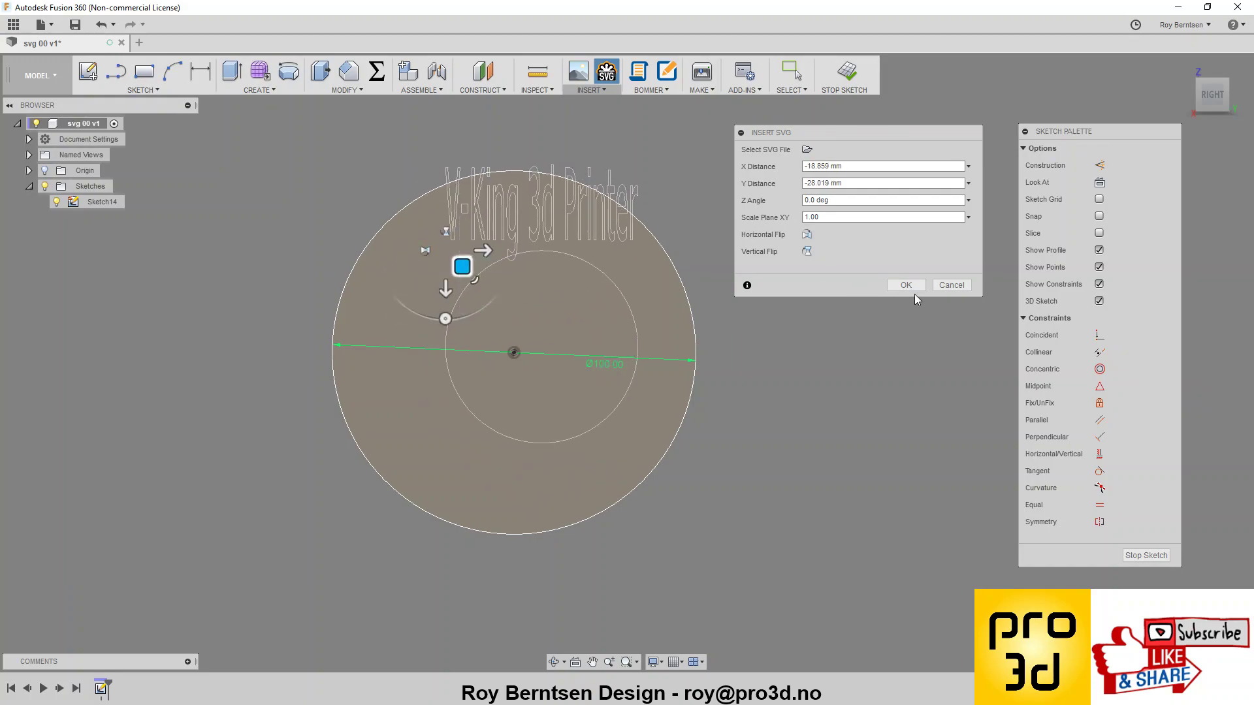
pyautogui.click(962, 290)
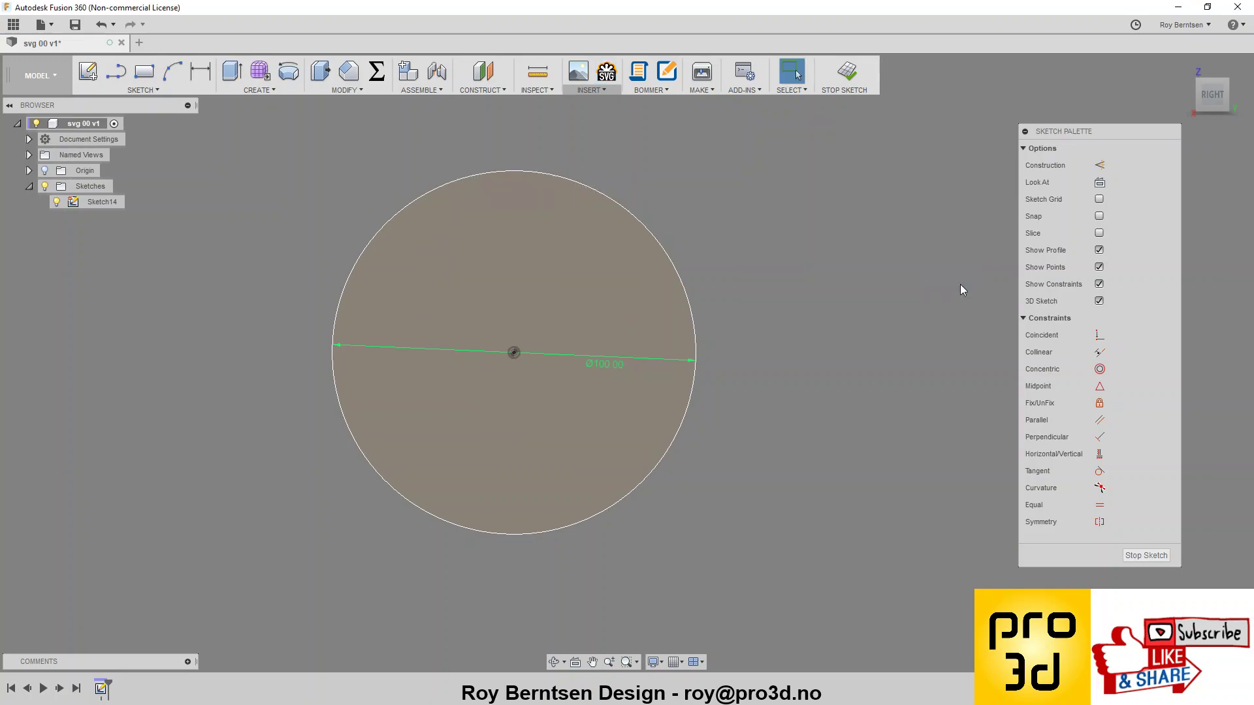
pyautogui.click(1146, 555)
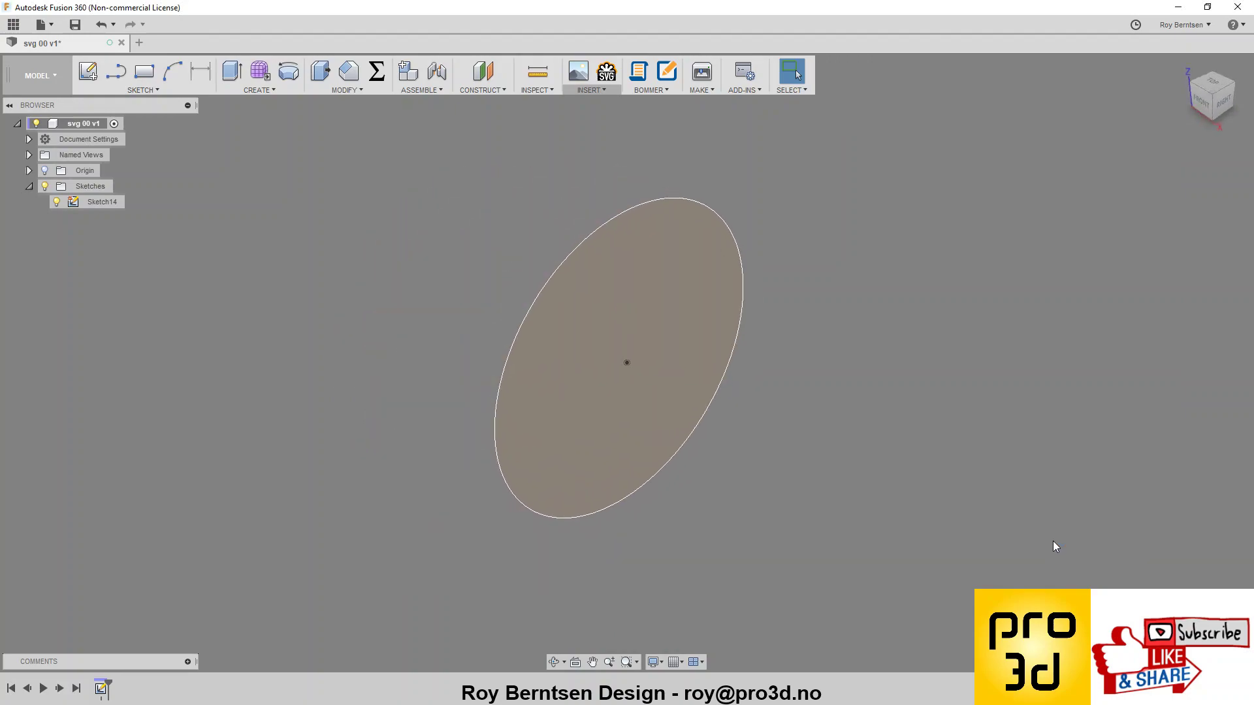
# From the Inkscape logo drawing, create New document 6 via File > New and zoom in
pyautogui.hotkey('alt', 'Tab')
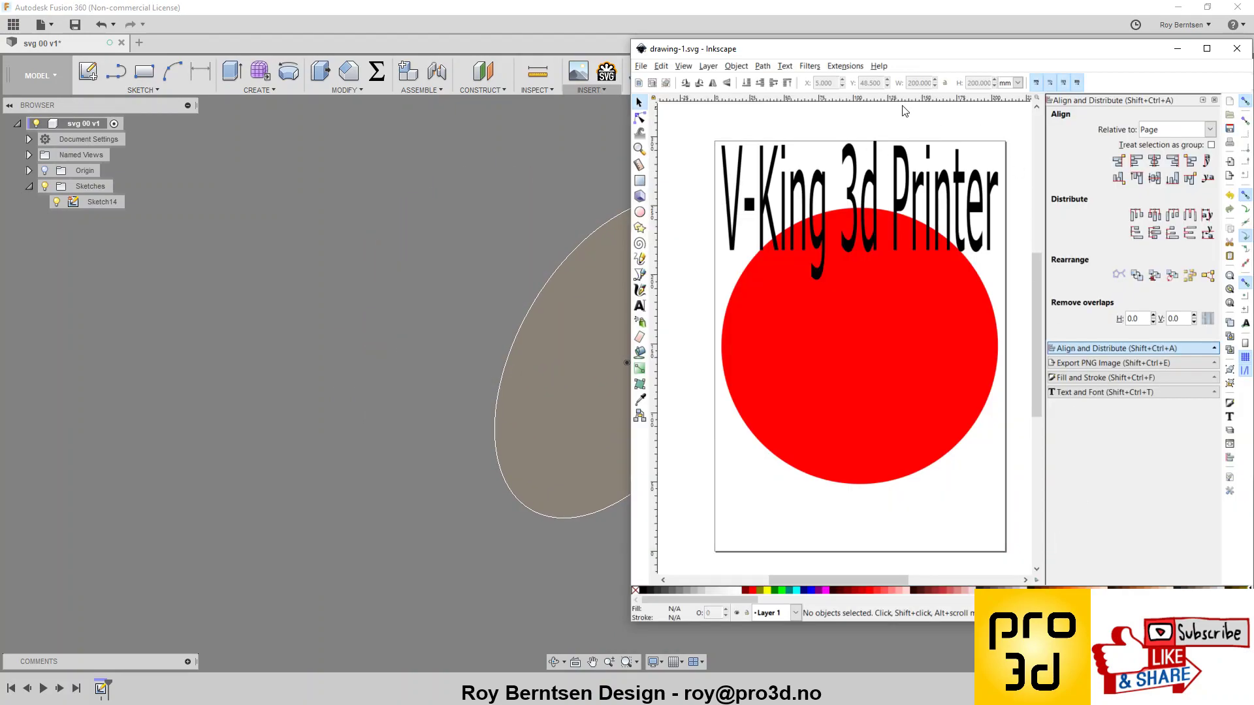
pyautogui.click(865, 368)
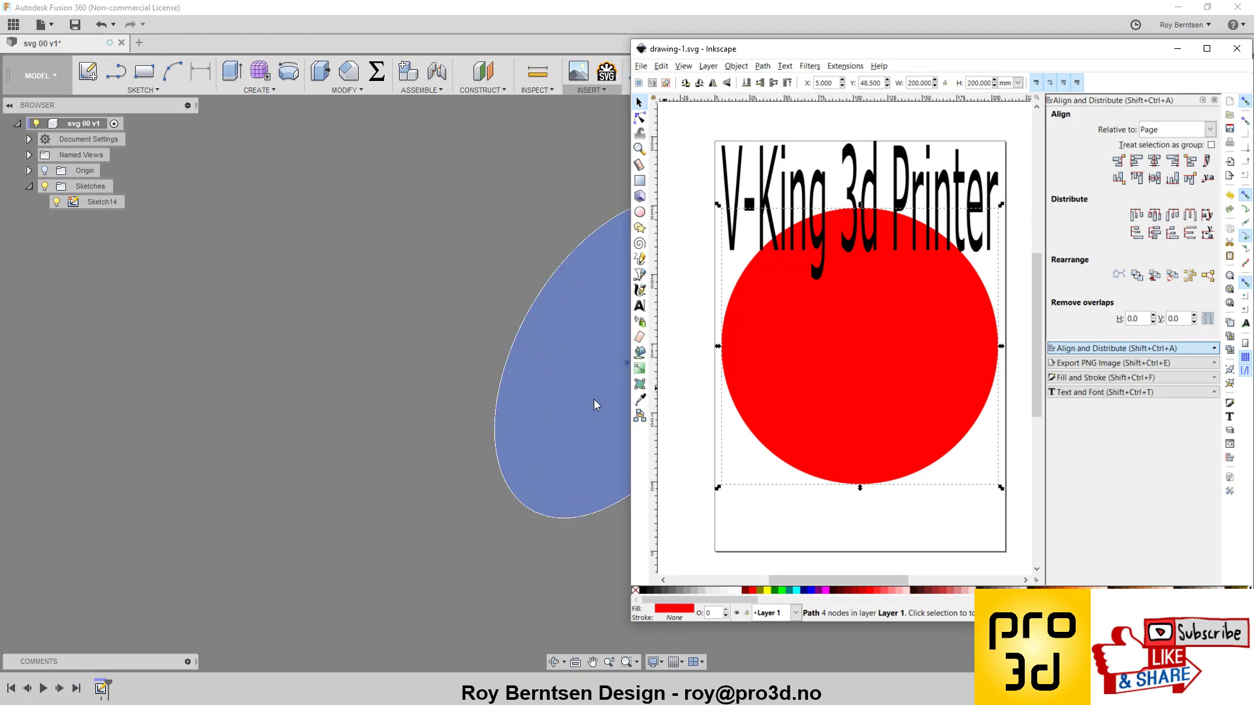
pyautogui.click(643, 71)
pyautogui.click(655, 83)
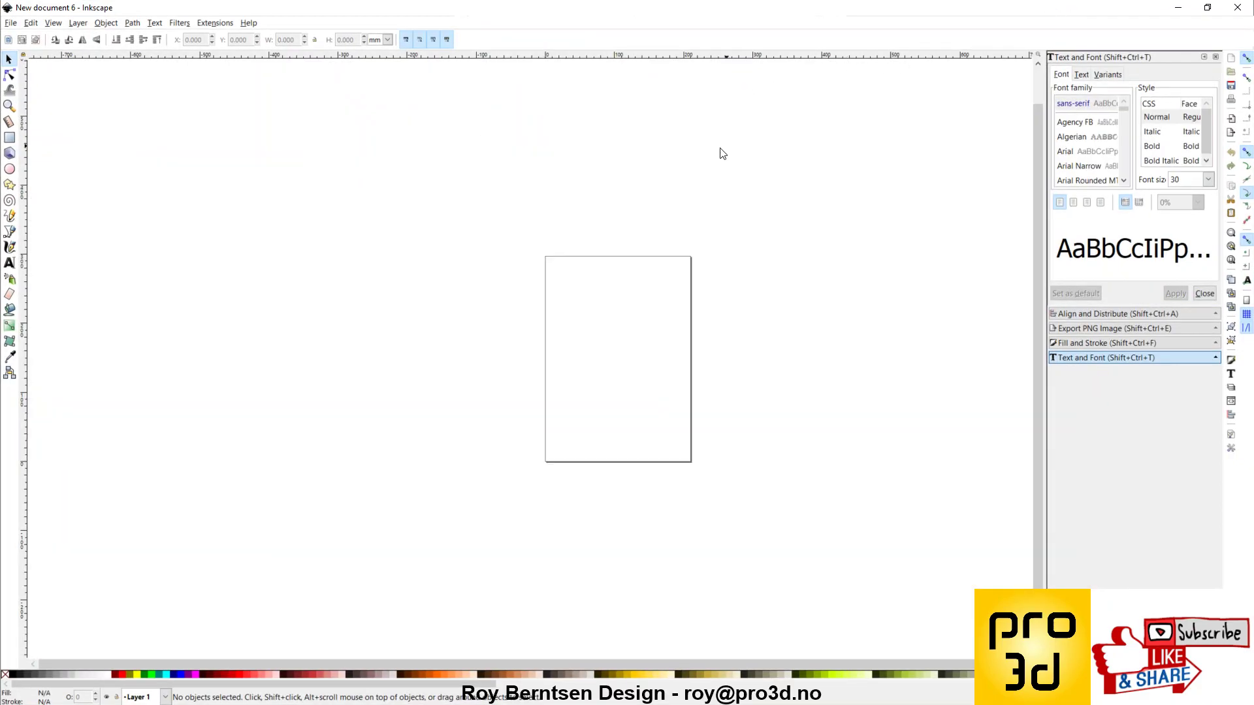
pyautogui.scroll(2, 653, 394)
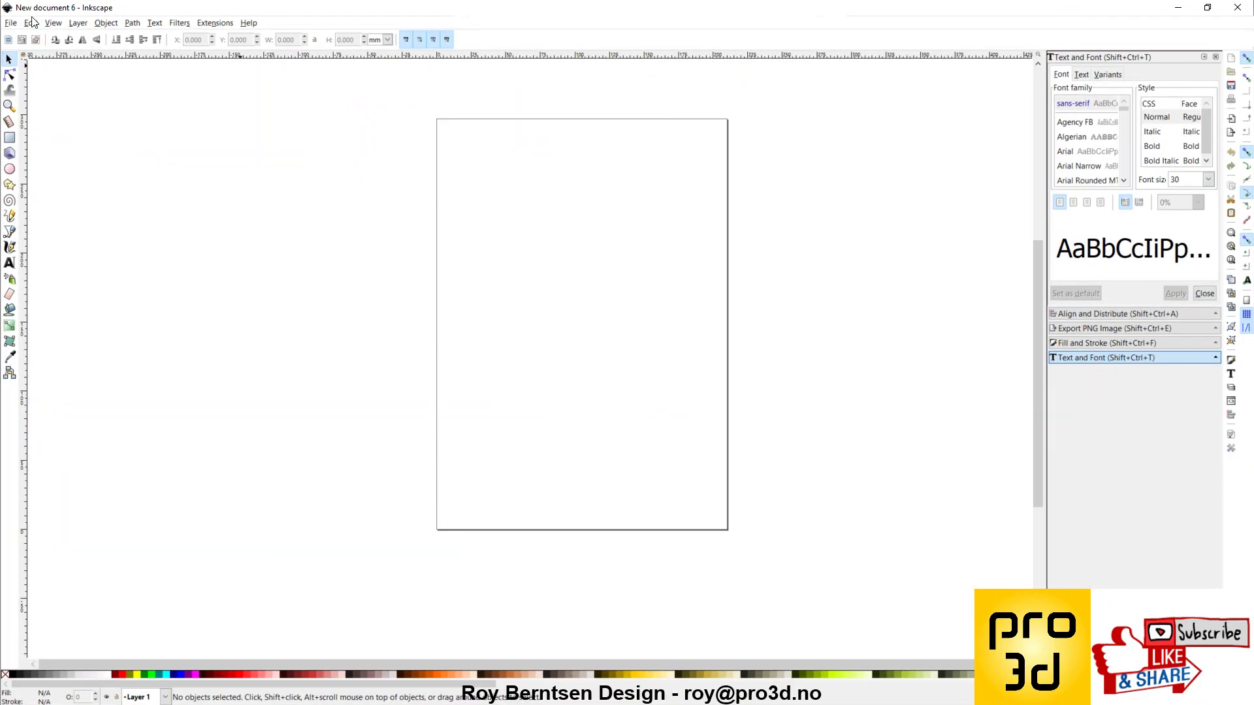
# Set New document 6's page size to 200 × 200 mm in Document Properties
pyautogui.click(11, 23)
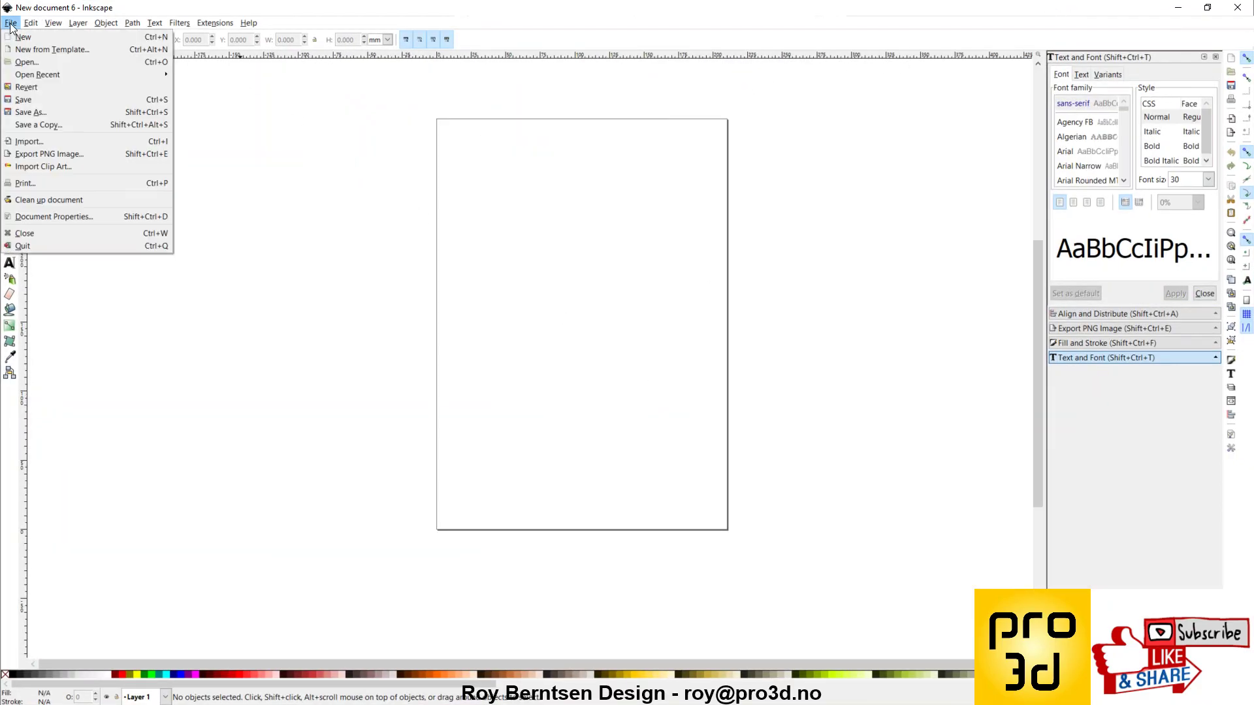
pyautogui.click(50, 216)
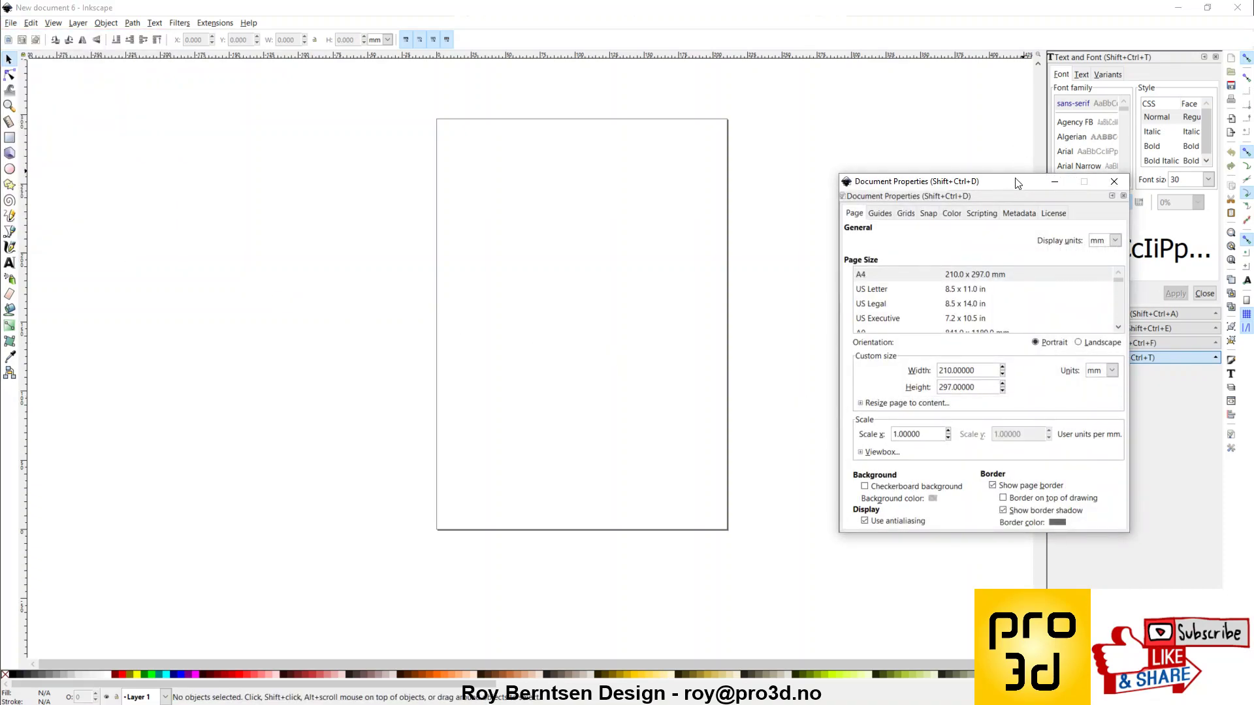
pyautogui.moveTo(1019, 182); pyautogui.dragTo(755, 158)
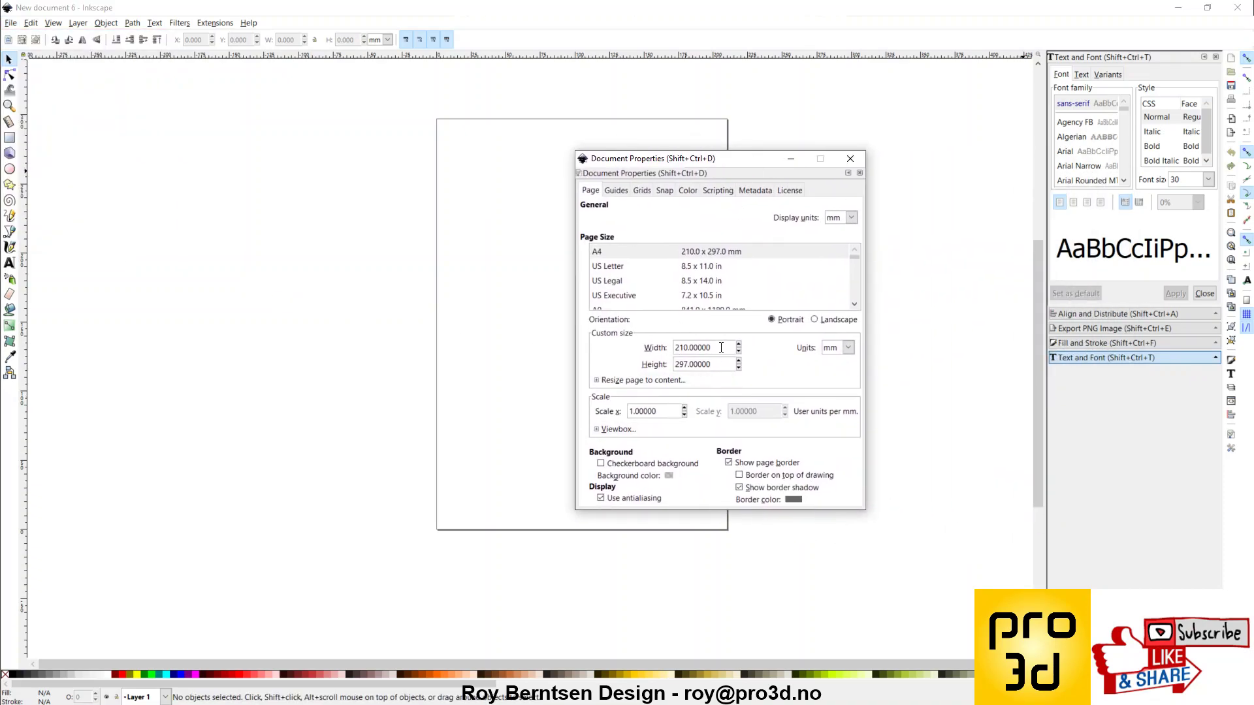
pyautogui.moveTo(721, 347); pyautogui.dragTo(611, 344)
pyautogui.write('200')
pyautogui.press('Tab')
pyautogui.write('200')
pyautogui.press('Return')
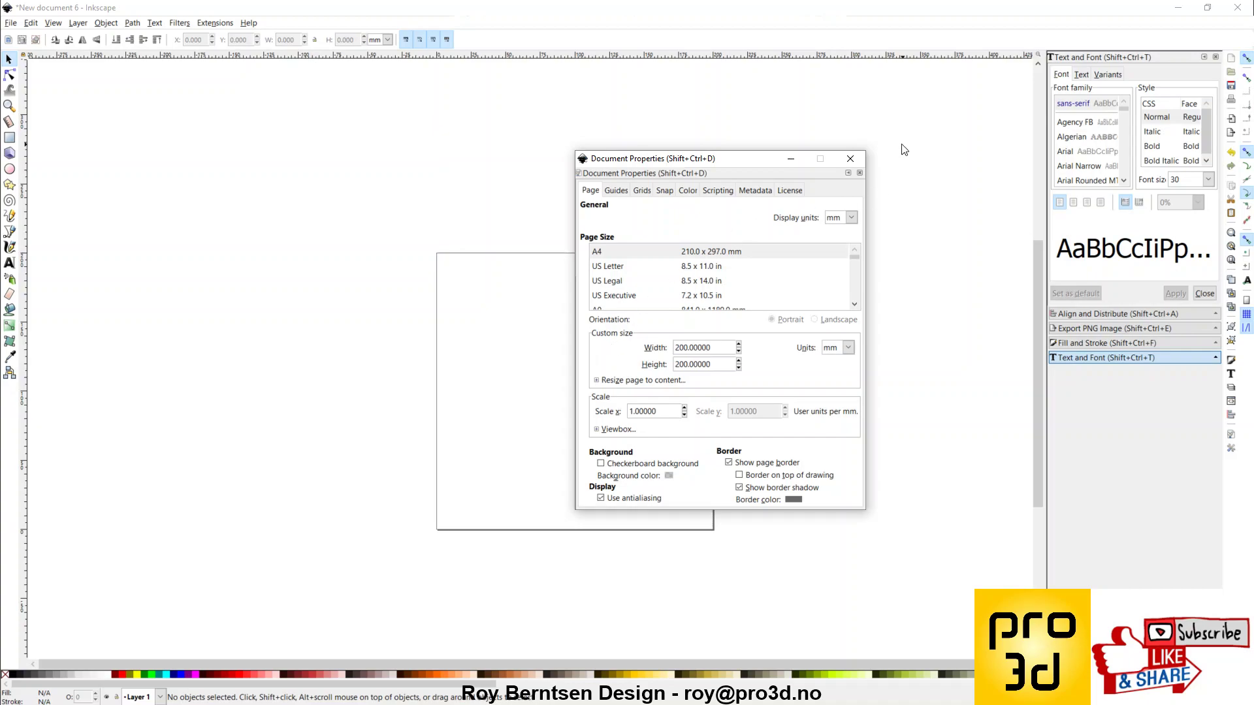
pyautogui.click(850, 158)
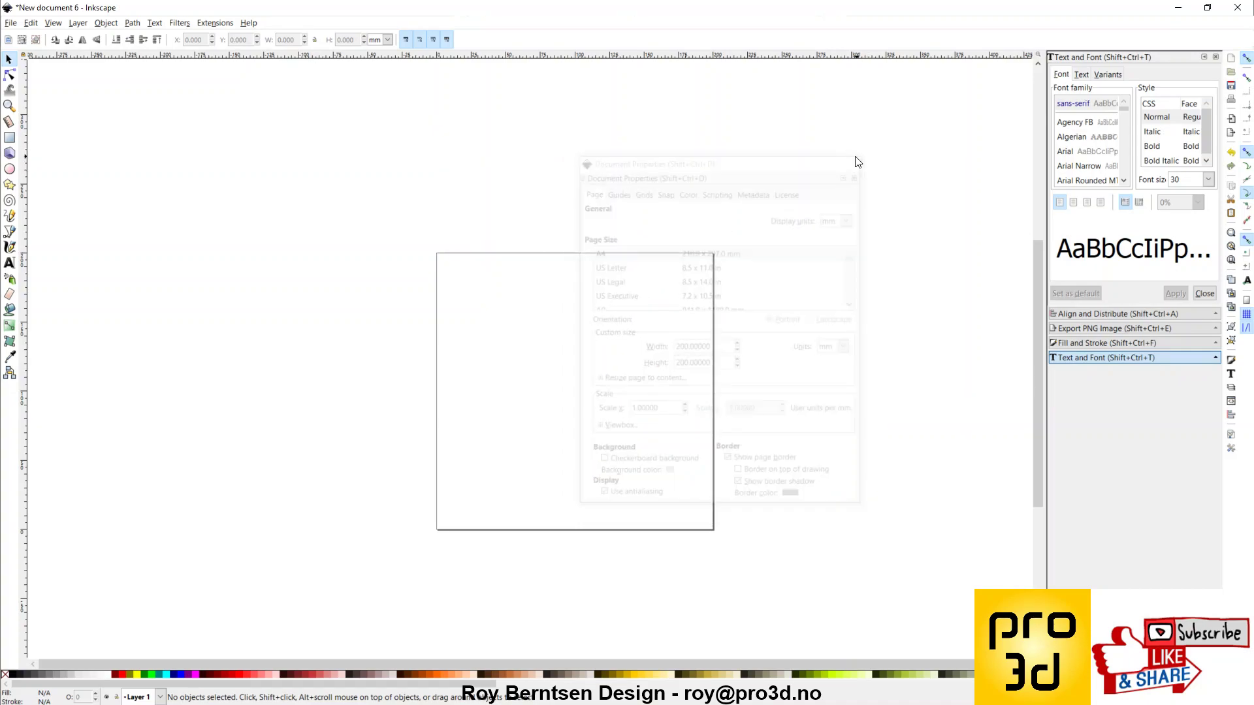
# Draw a red ellipse on the page and move it right and down
pyautogui.click(10, 170)
pyautogui.moveTo(459, 295); pyautogui.dragTo(712, 507)
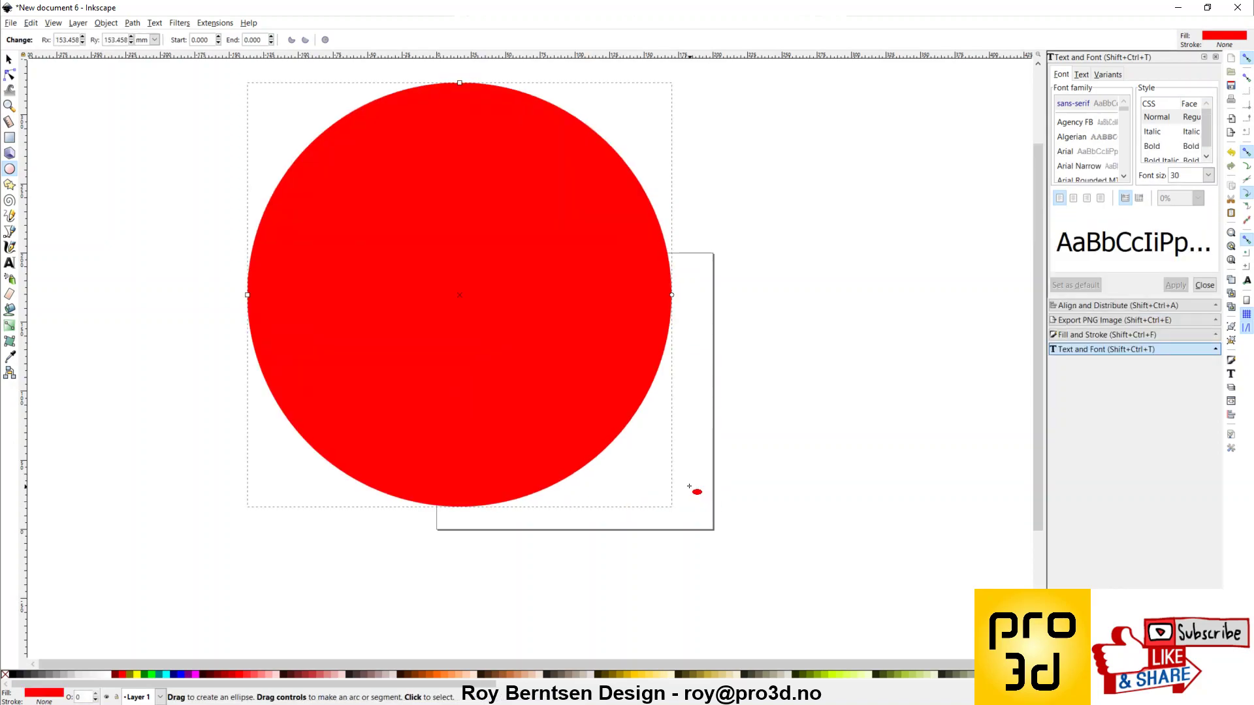
pyautogui.press('s')
pyautogui.moveTo(425, 199); pyautogui.dragTo(628, 305)
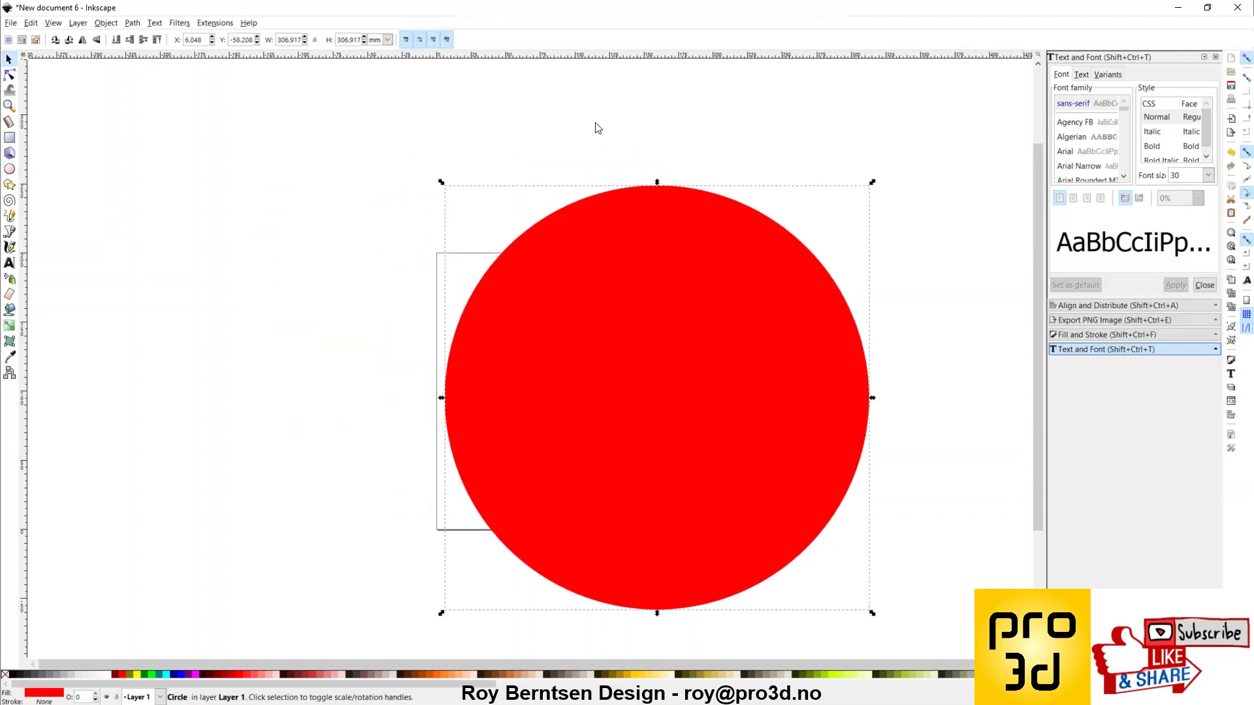
# Resize the red circle to W 200 and H 200 mm
pyautogui.doubleClick(284, 40)
pyautogui.write('200')
pyautogui.press('Tab')
pyautogui.write('200')
pyautogui.press('Return')
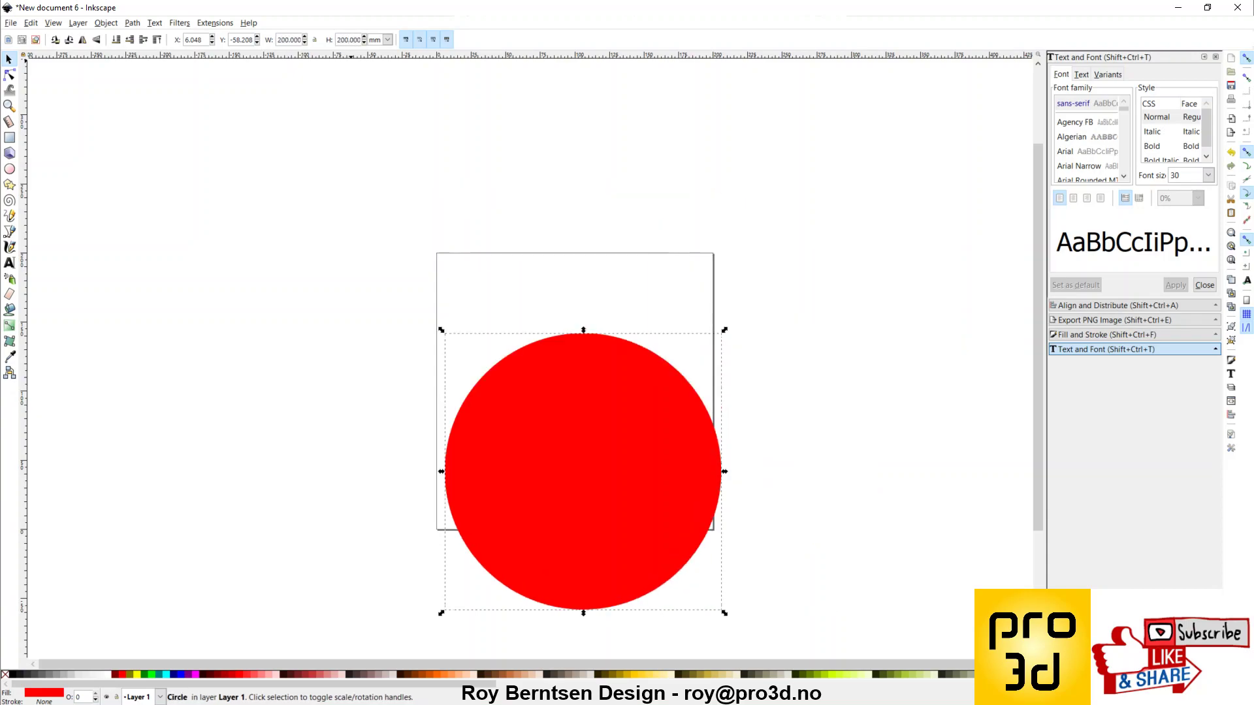
# Add a flowed-text frame above the page reading 'V-King 3d Printer'
pyautogui.press('Escape')
pyautogui.click(10, 264)
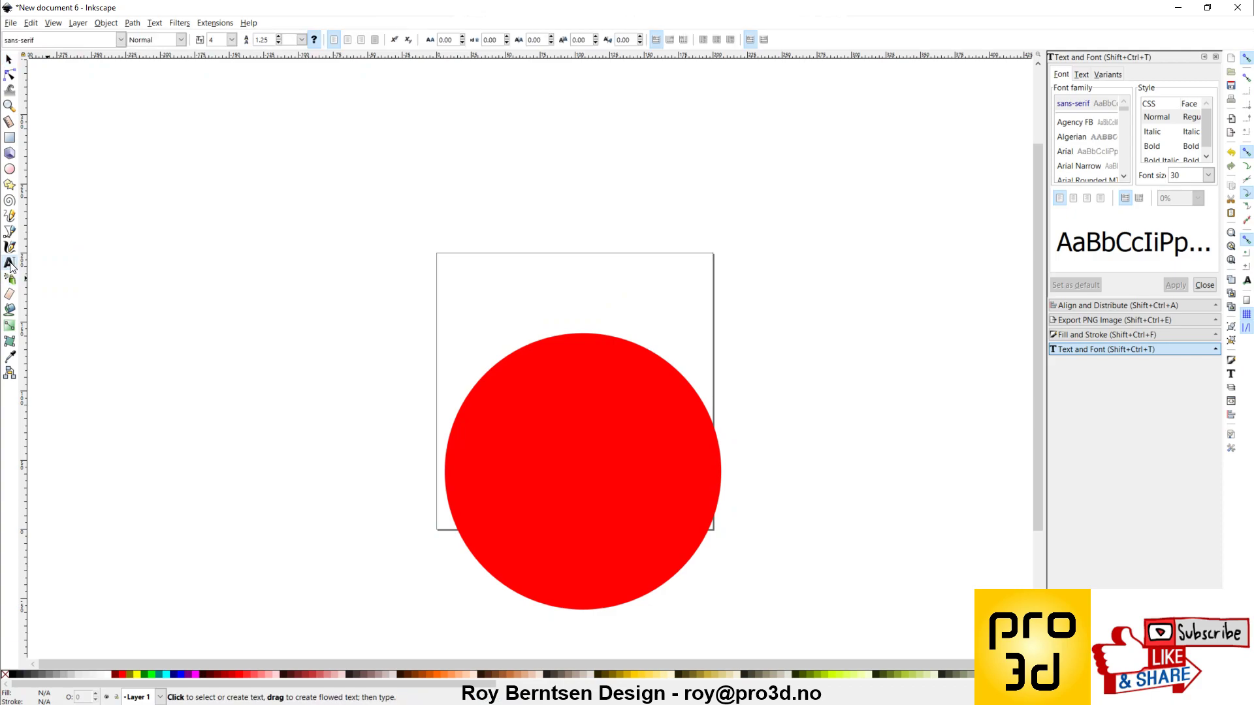
pyautogui.moveTo(440, 155); pyautogui.dragTo(708, 238)
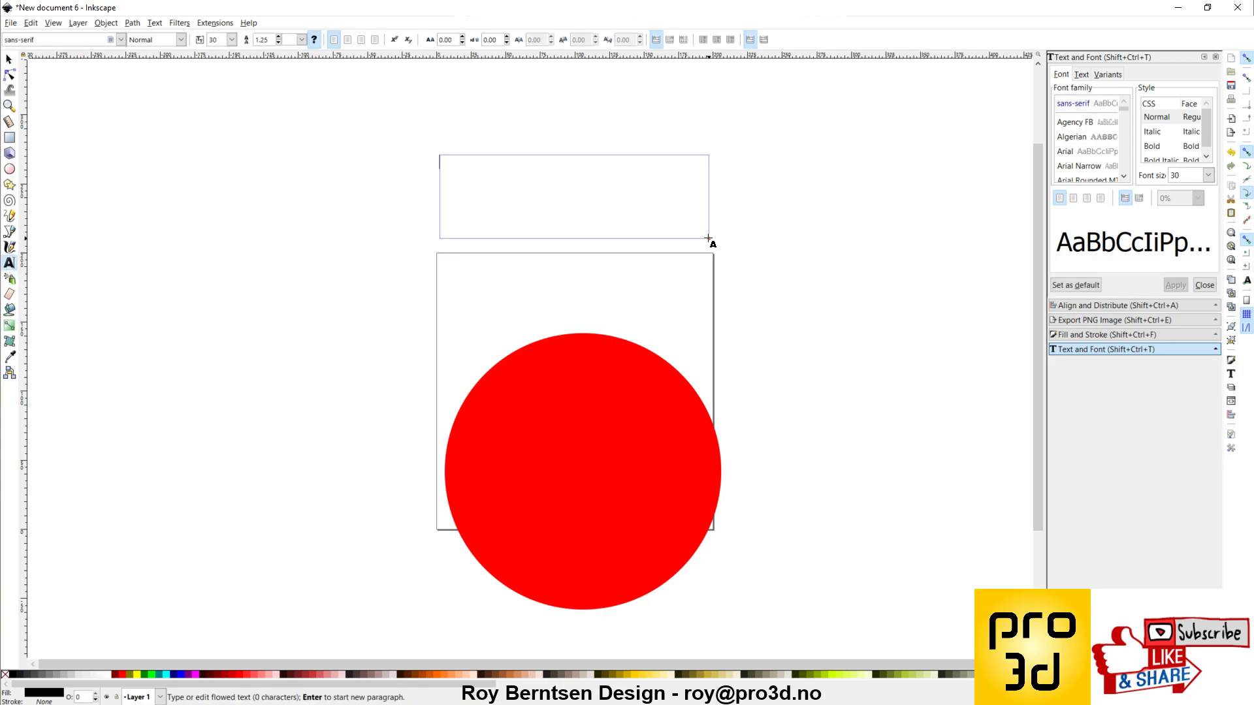
pyautogui.write('V-King ')
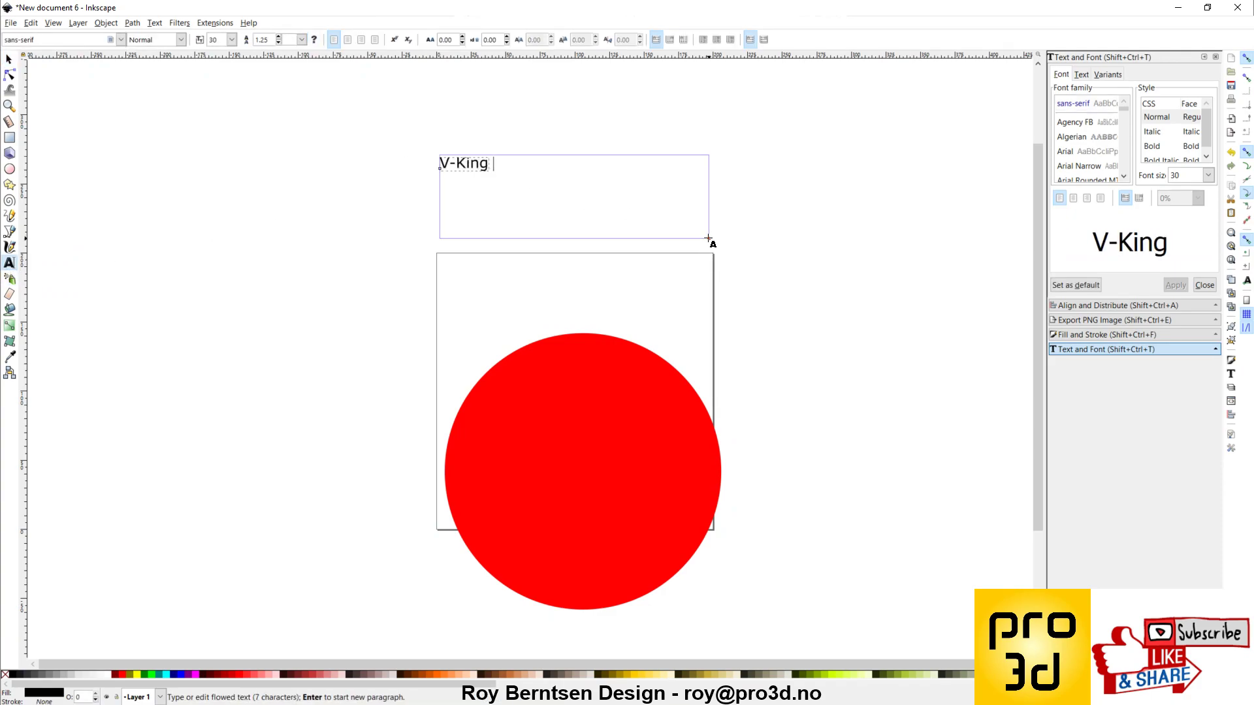
pyautogui.write('3')
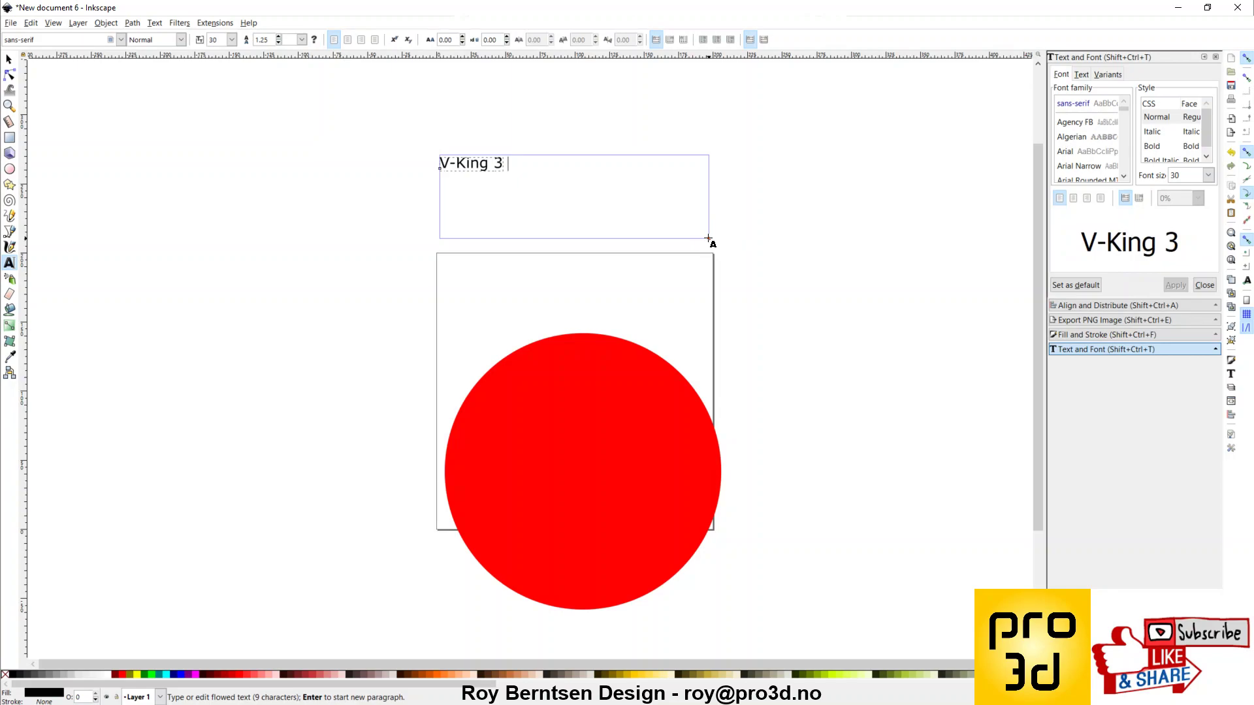
pyautogui.press('BackSpace')
pyautogui.write('d Print')
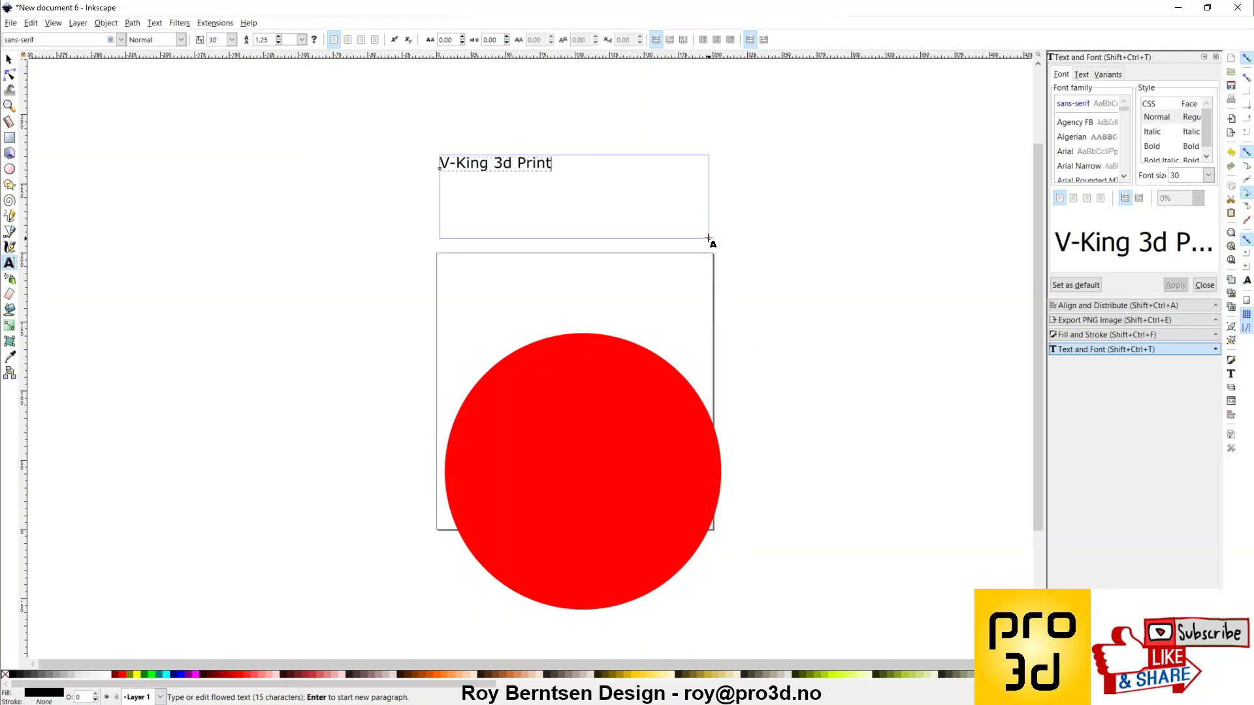
pyautogui.write('er')
pyautogui.press('F1')
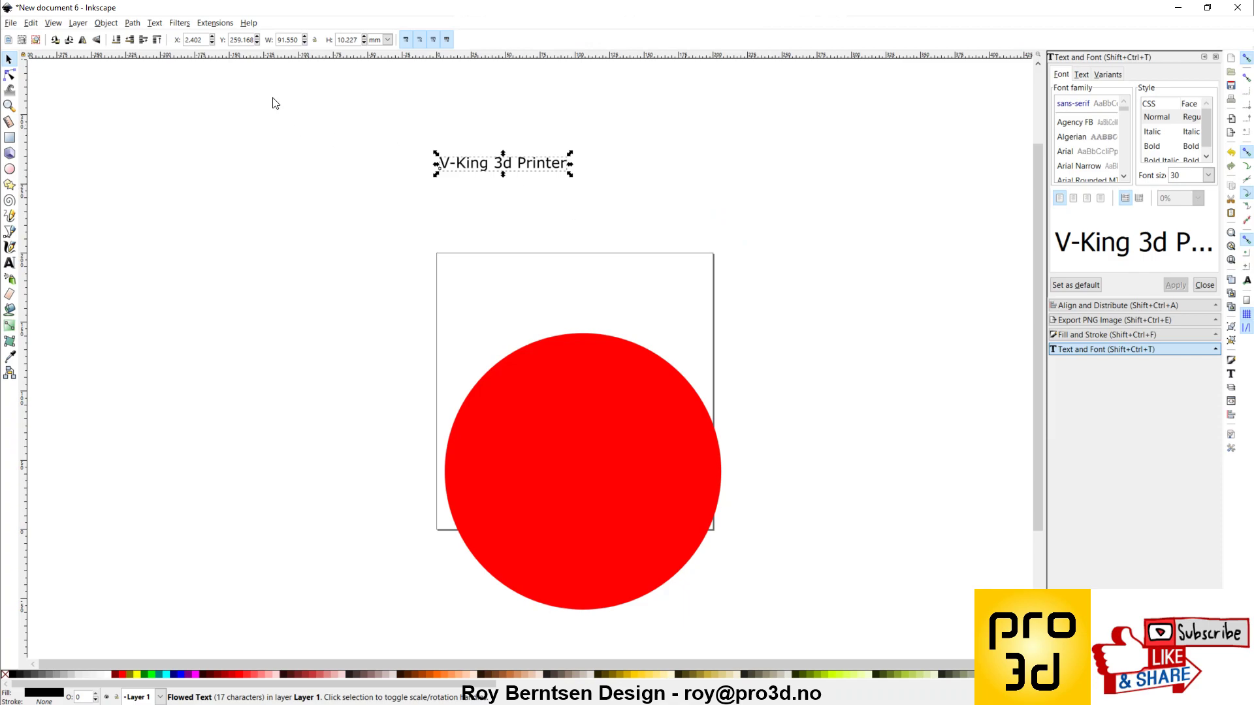
# Stretch the text to 200 mm wide and 100 mm tall, then move it just above the page
pyautogui.tripleClick(290, 36)
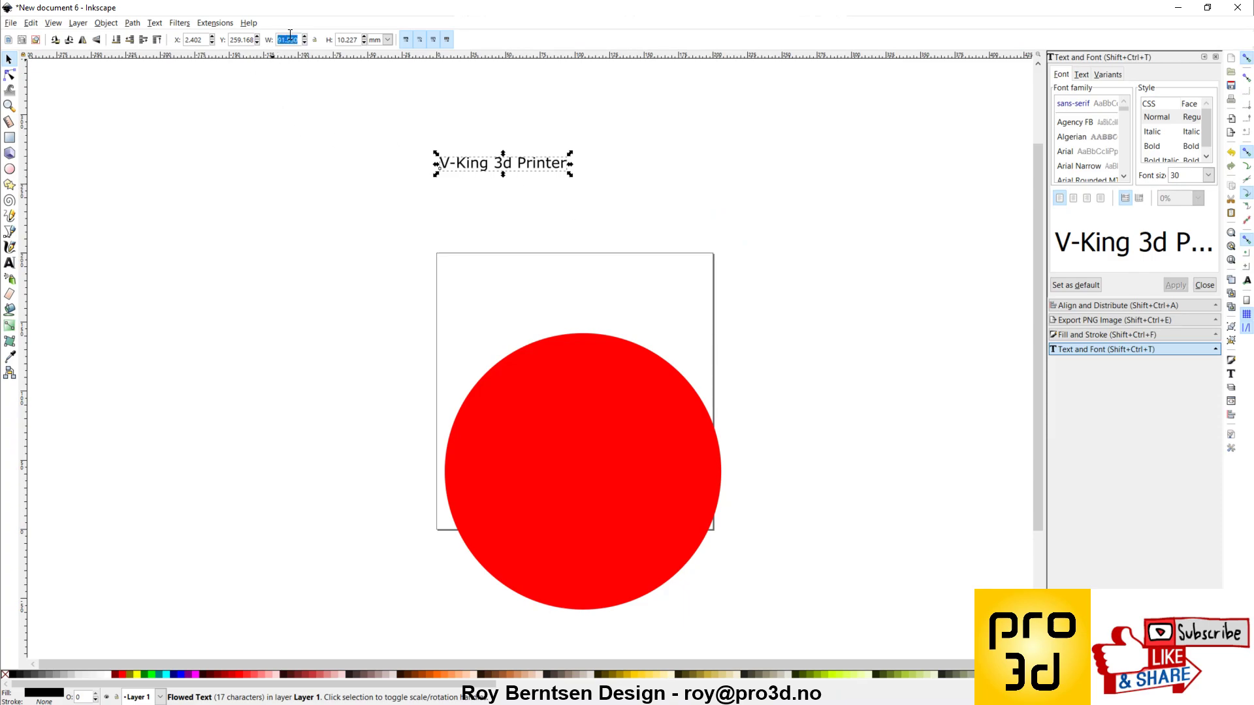
pyautogui.write('10')
pyautogui.press('Tab')
pyautogui.press('Tab')
pyautogui.write('100')
pyautogui.press('Return')
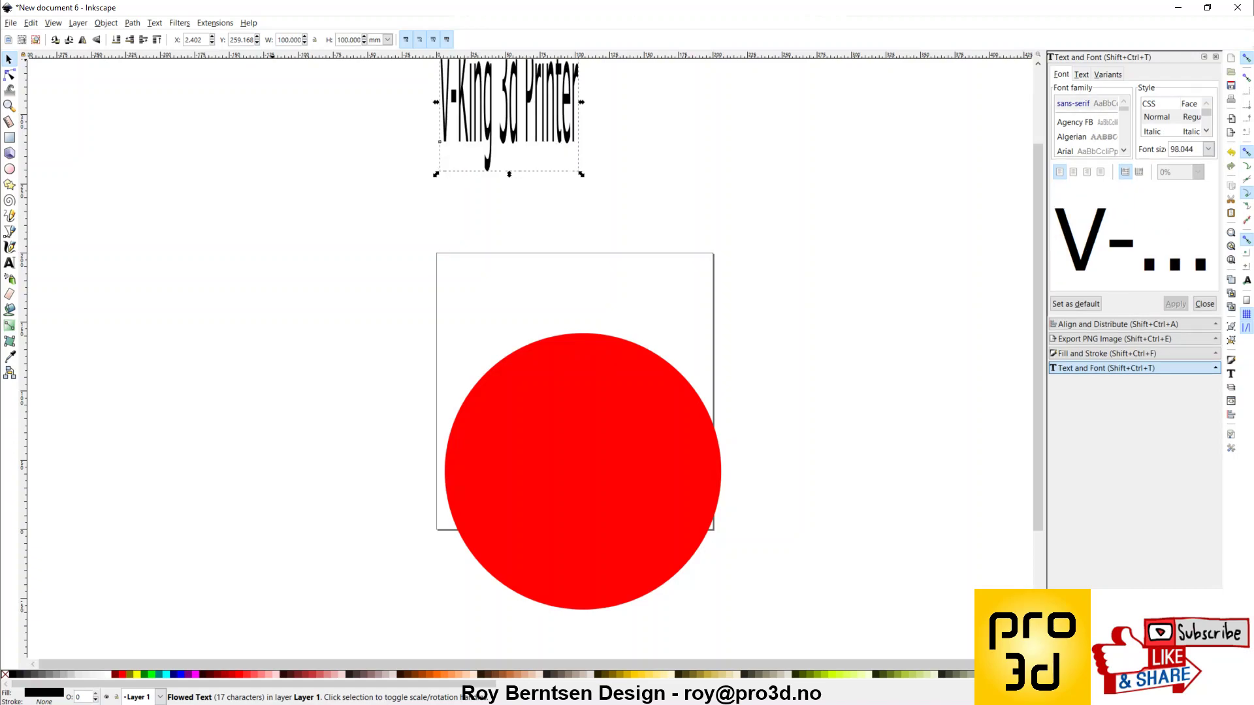
pyautogui.doubleClick(291, 40)
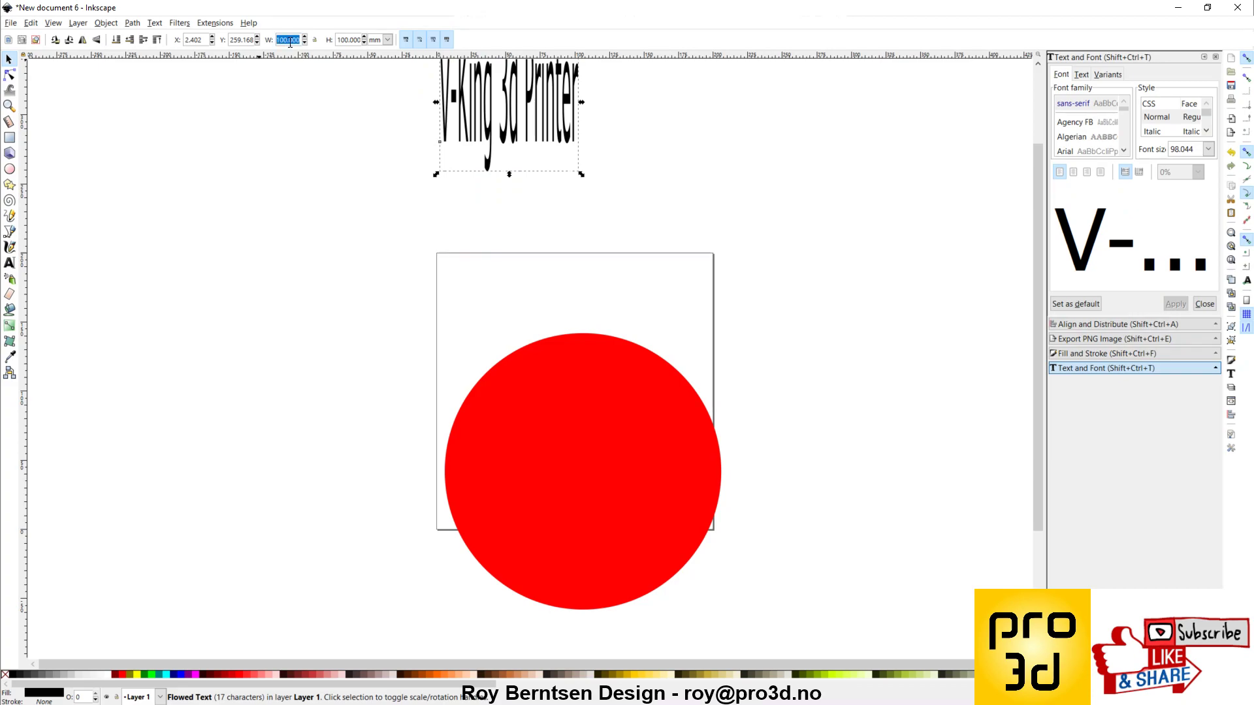
pyautogui.write('2')
pyautogui.press('Tab')
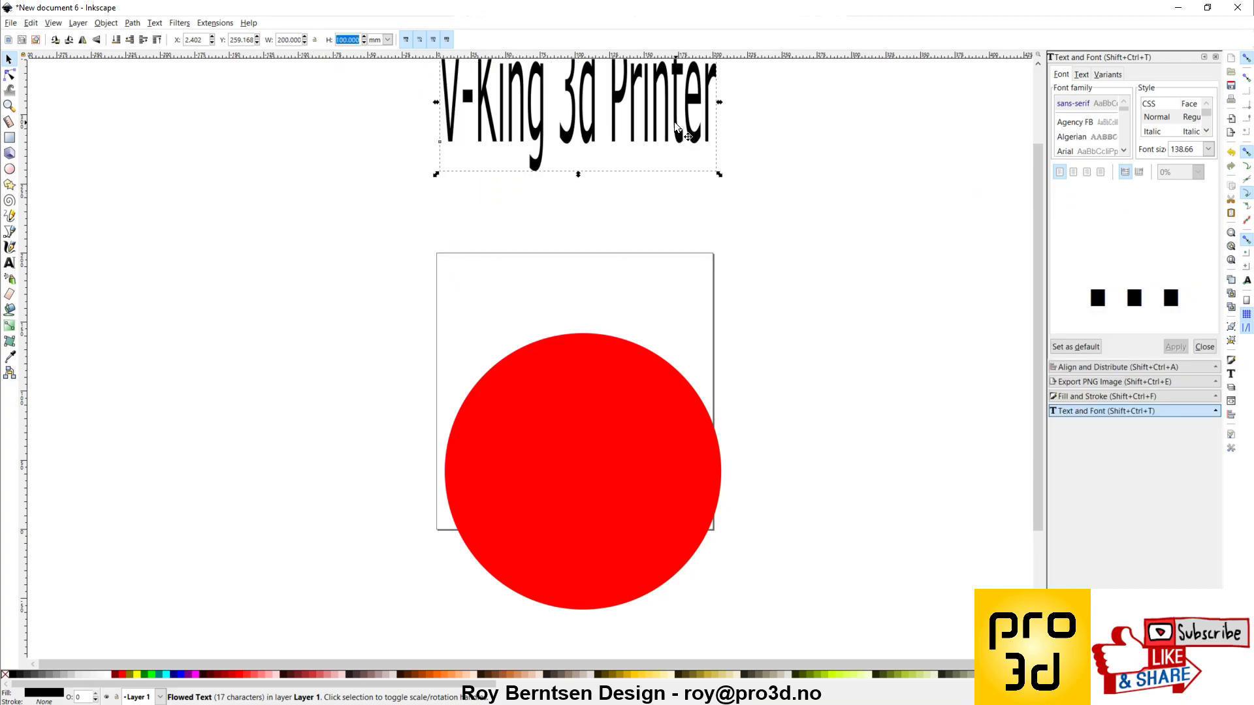
pyautogui.moveTo(674, 122); pyautogui.dragTo(714, 152)
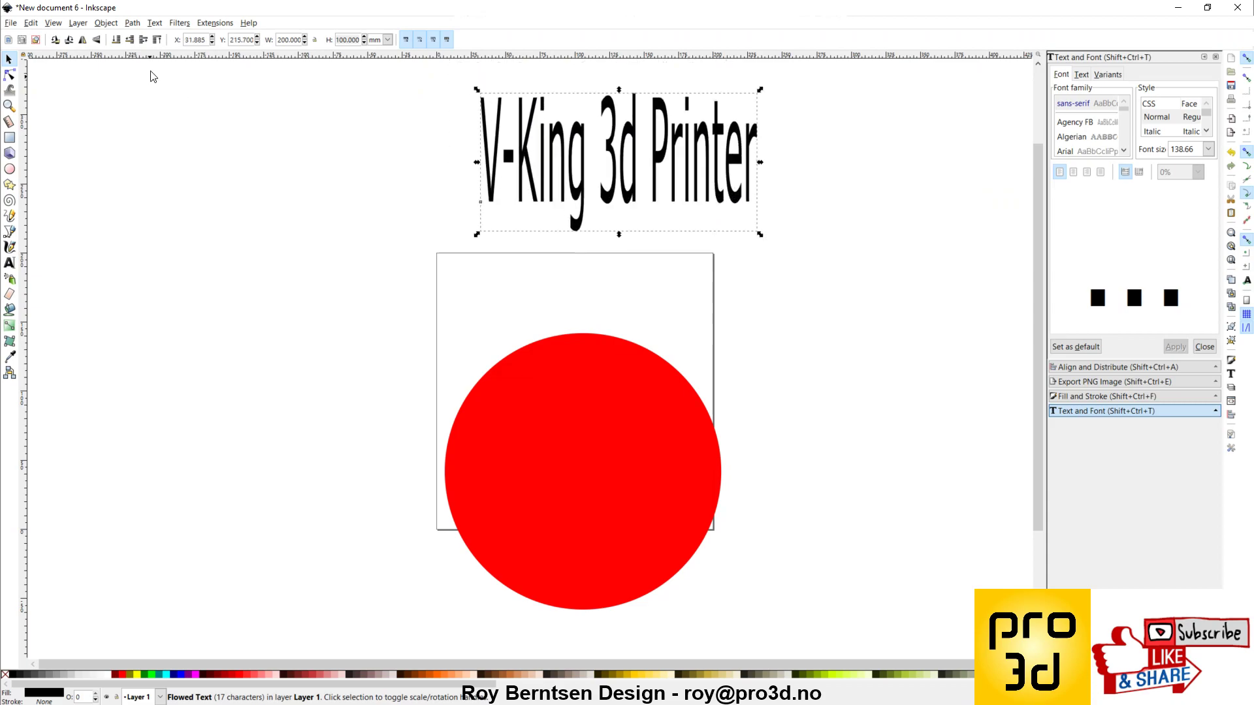
# Convert both the V-King text and the red circle into paths
pyautogui.click(137, 24)
pyautogui.click(149, 38)
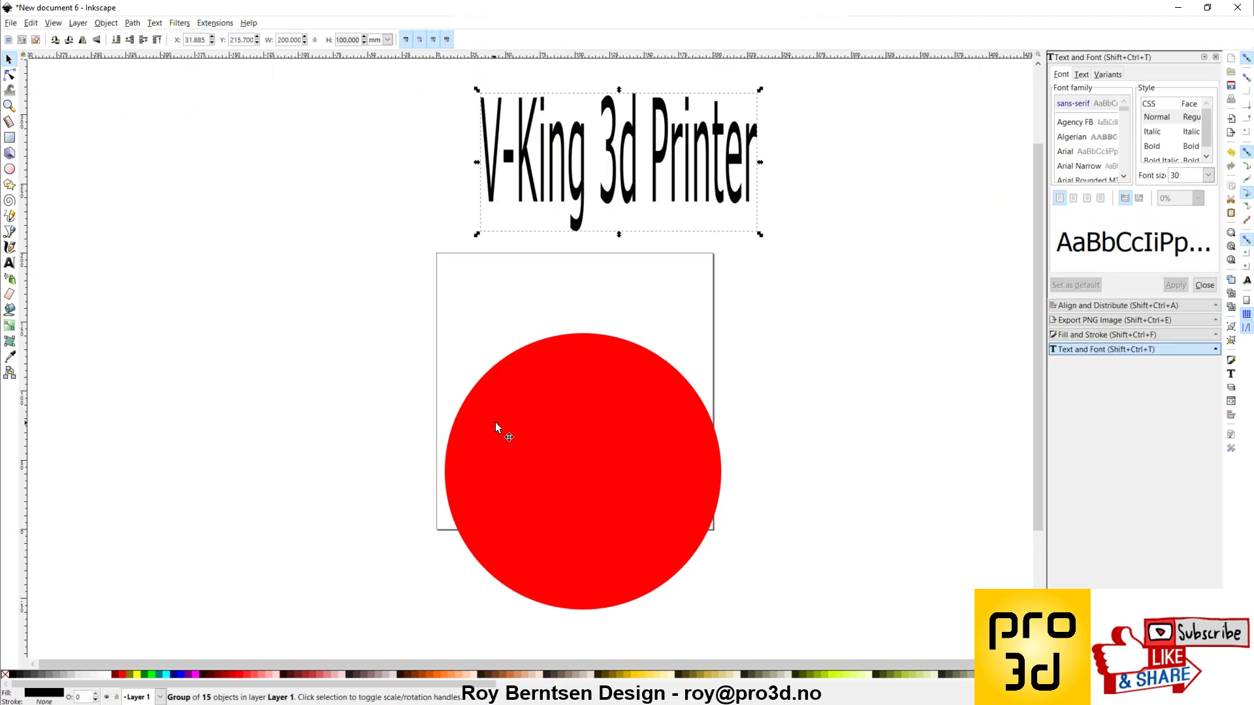
pyautogui.click(496, 425)
pyautogui.click(132, 26)
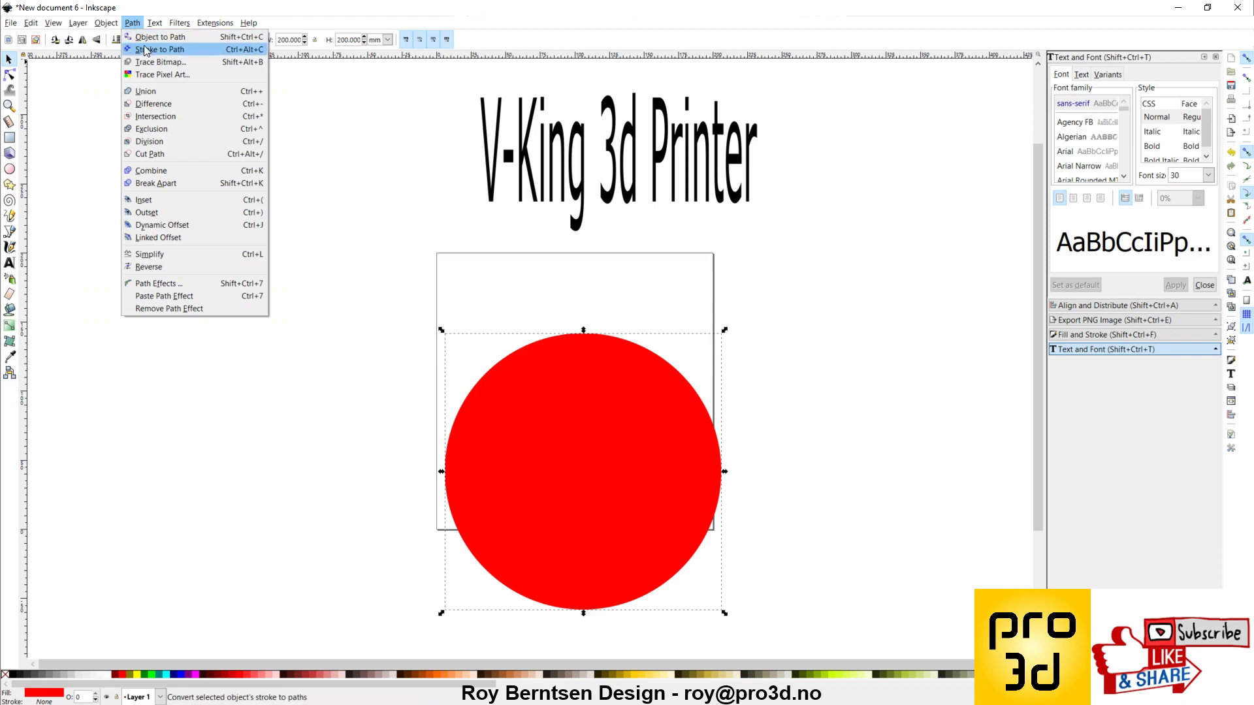
pyautogui.click(143, 37)
# Centre the circle on both axes relative to the page and save as drawing-6.svg
pyautogui.click(272, 243)
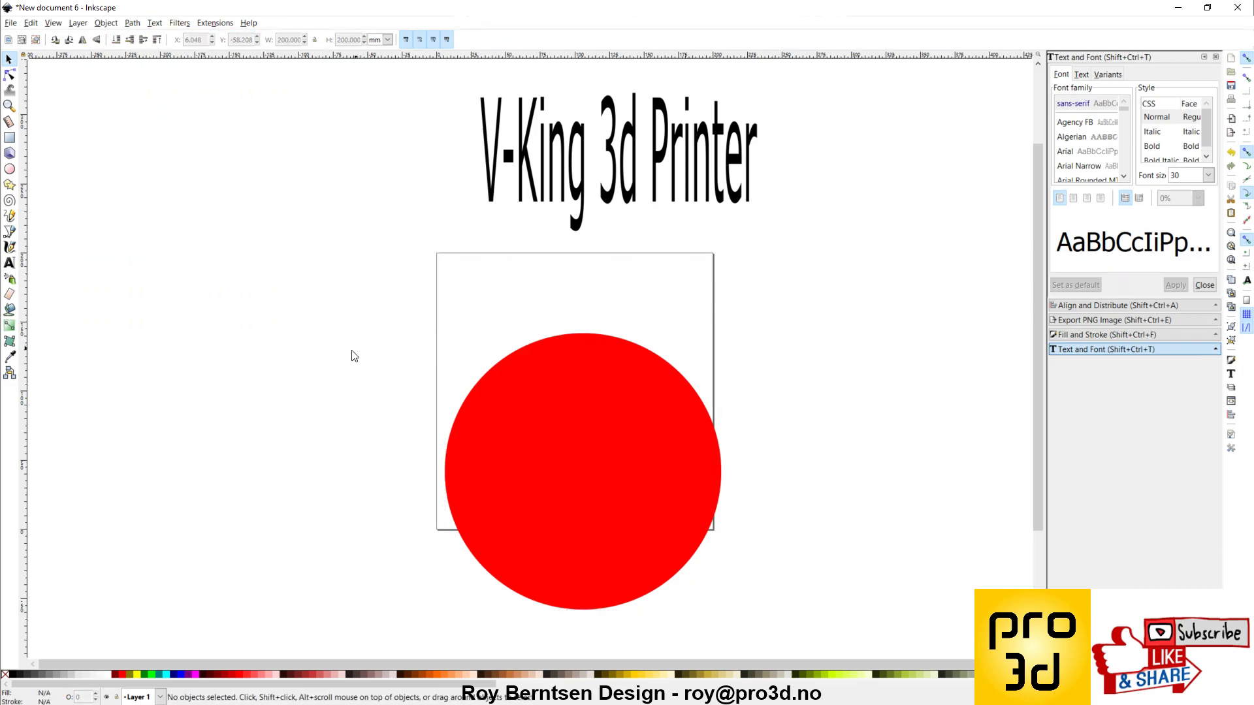
pyautogui.scroll(1, 354, 330)
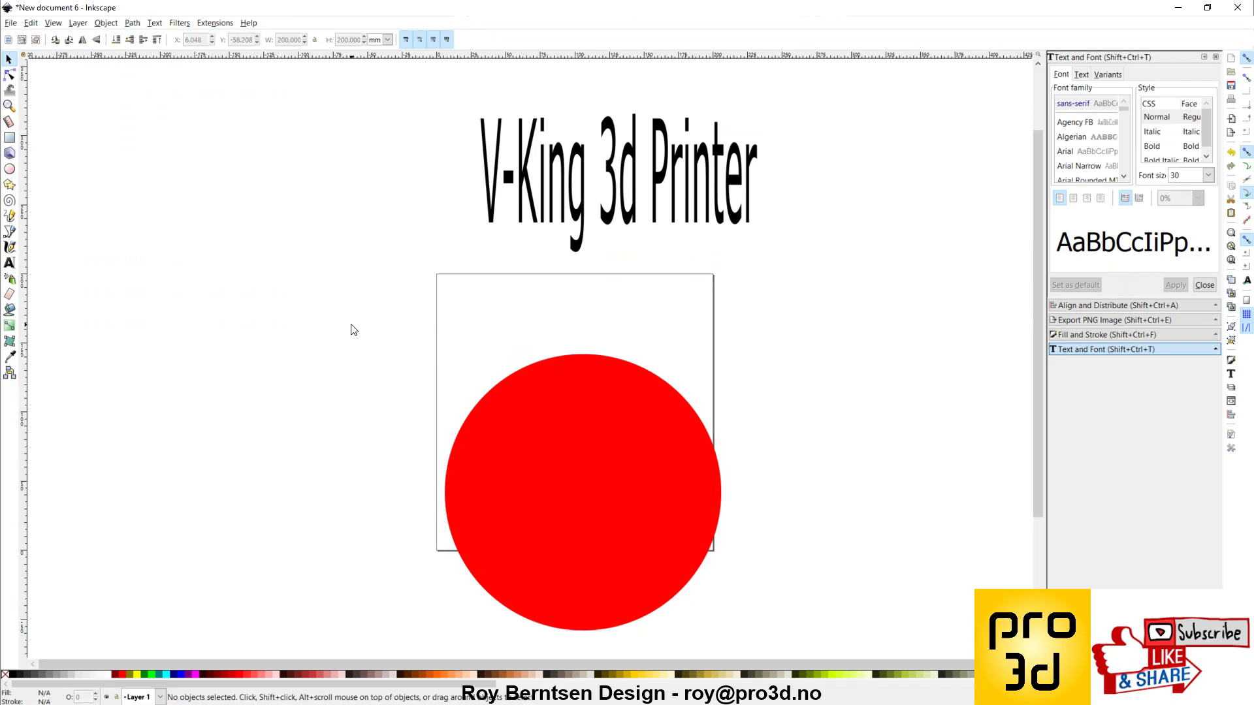
pyautogui.moveTo(670, 430); pyautogui.dragTo(676, 375)
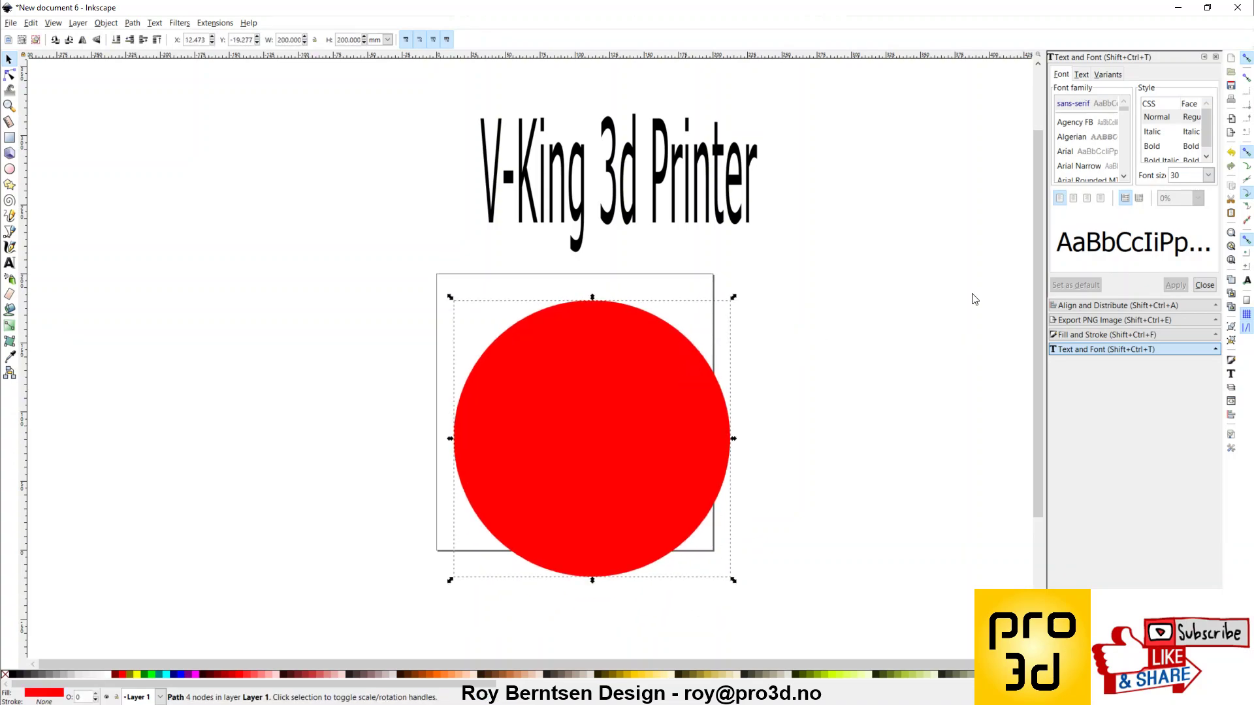
pyautogui.click(1156, 305)
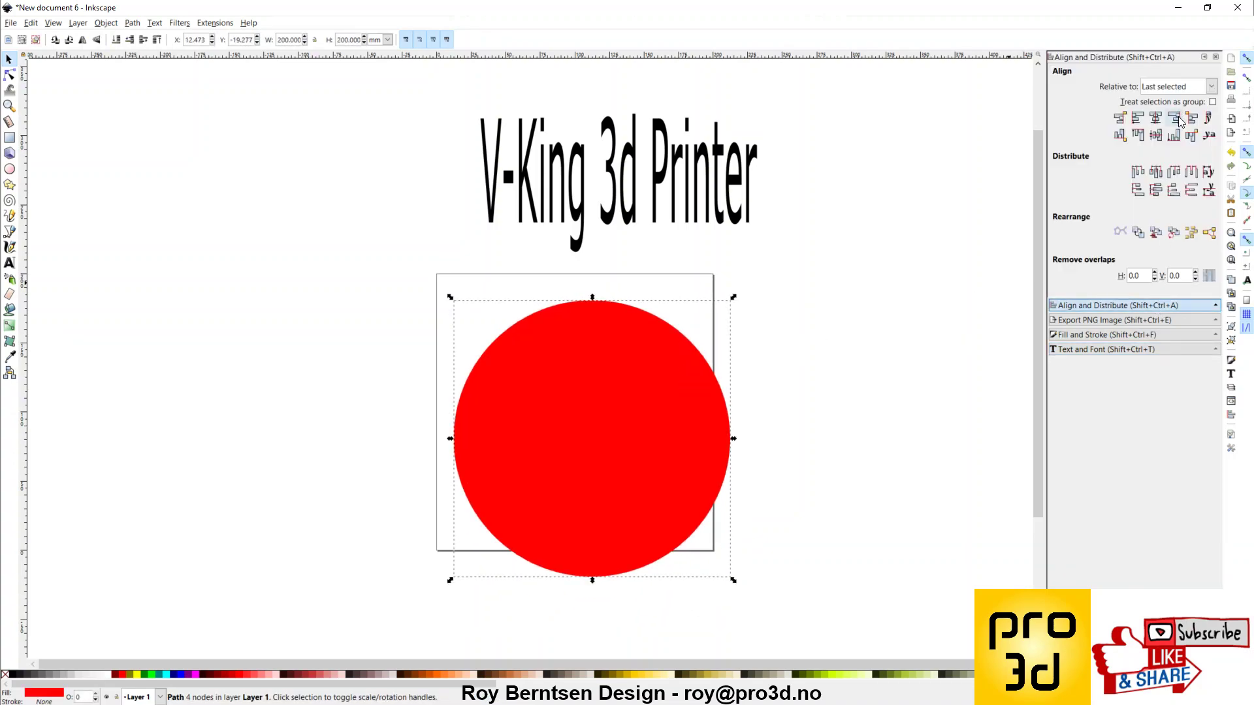
pyautogui.click(1211, 93)
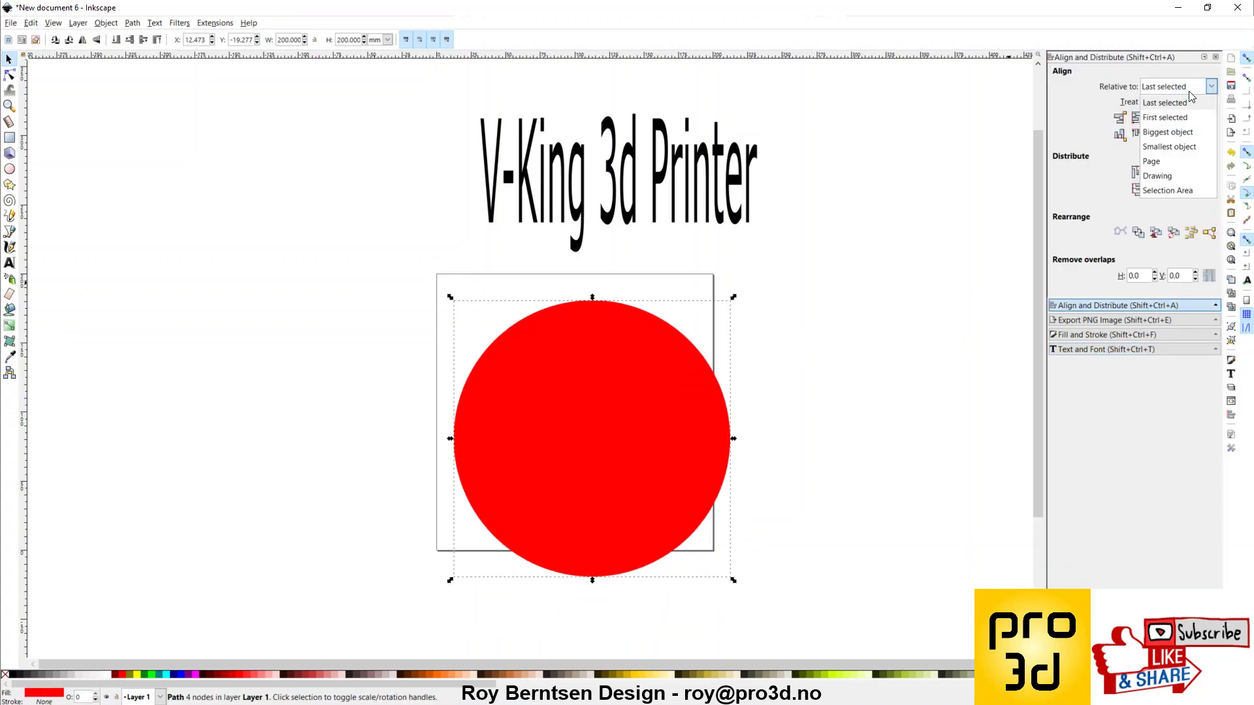
pyautogui.click(1164, 167)
pyautogui.click(1156, 117)
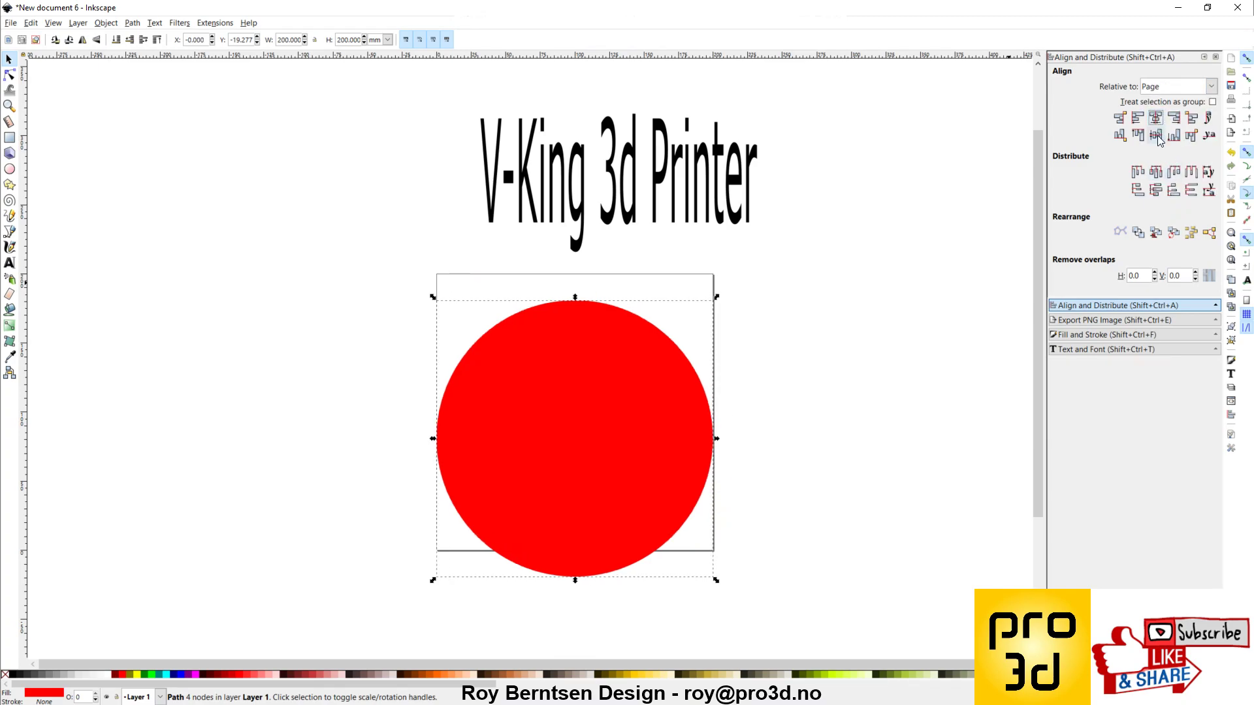
pyautogui.click(1155, 135)
pyautogui.click(984, 268)
pyautogui.hotkey('ctrl', 's')
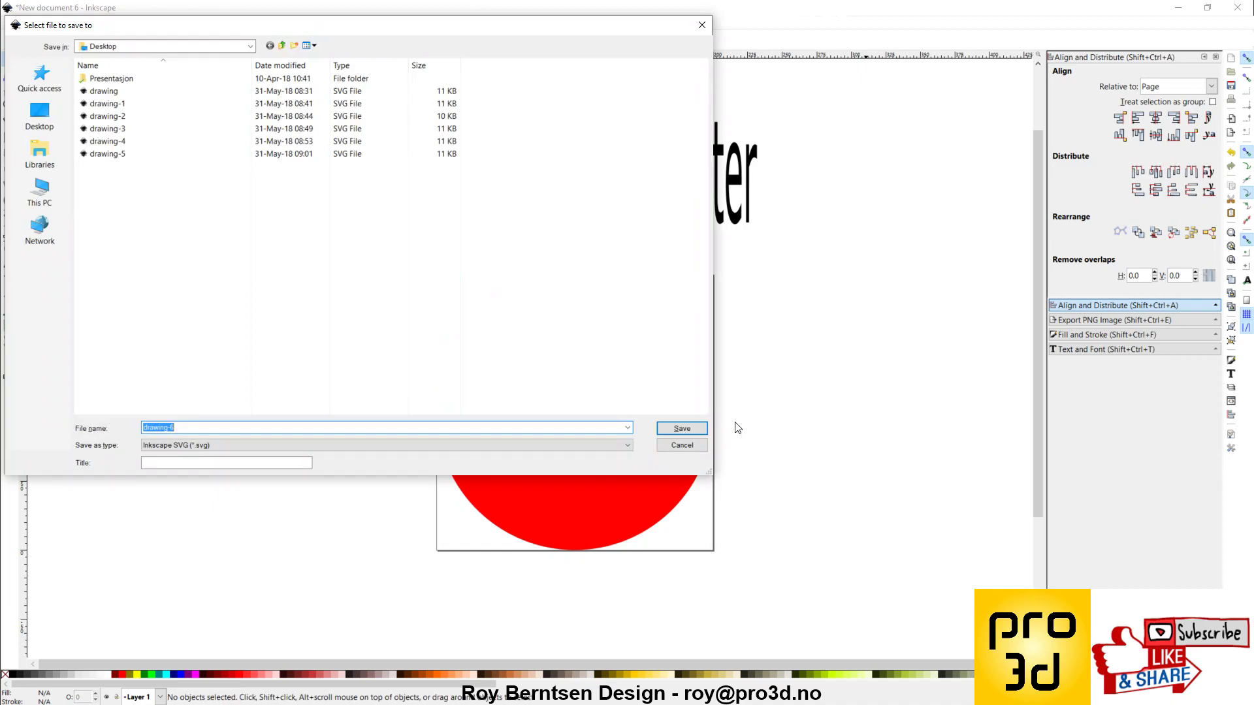
pyautogui.click(689, 429)
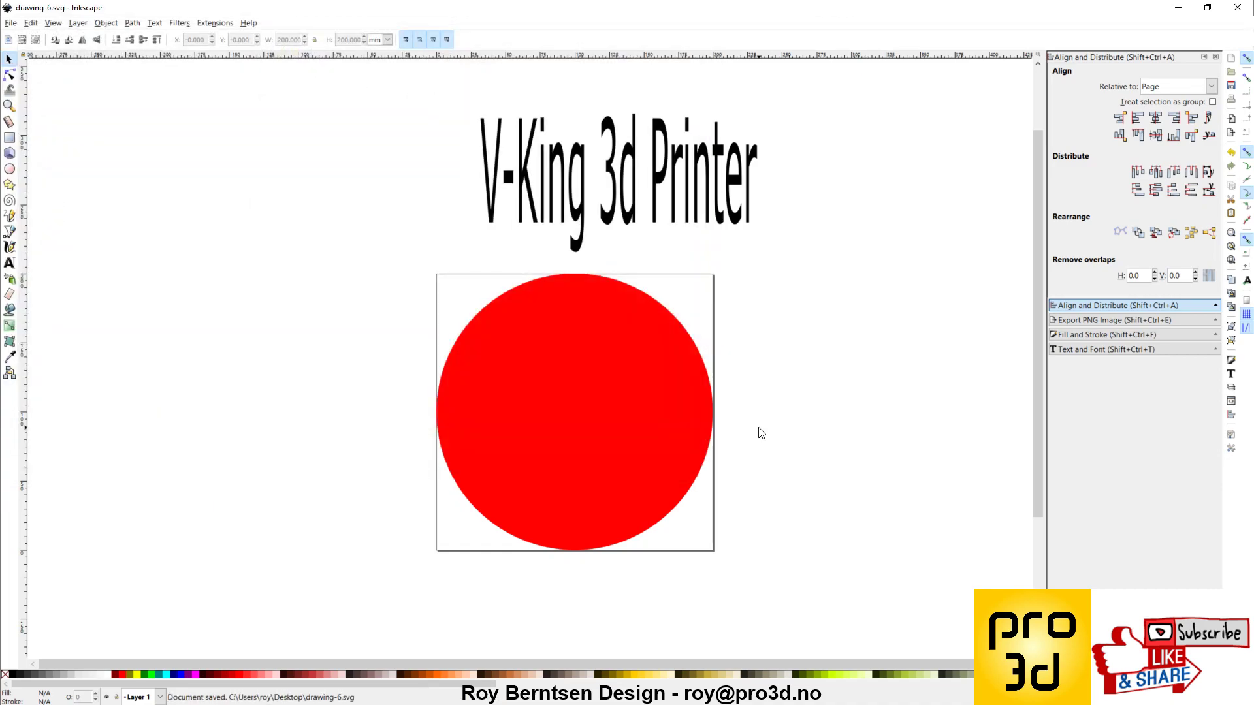
# Move the red circle to X −100 mm and Y 100 mm in the toolbar
pyautogui.click(607, 410)
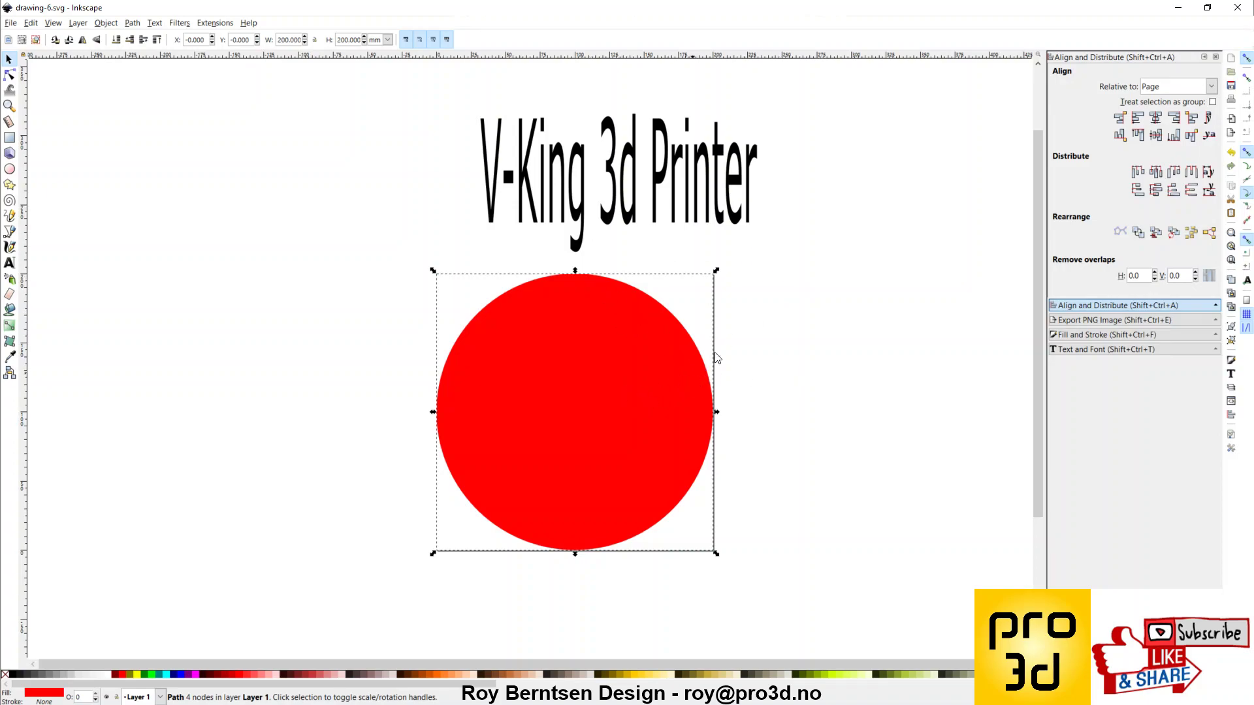
pyautogui.moveTo(612, 380); pyautogui.dragTo(707, 410)
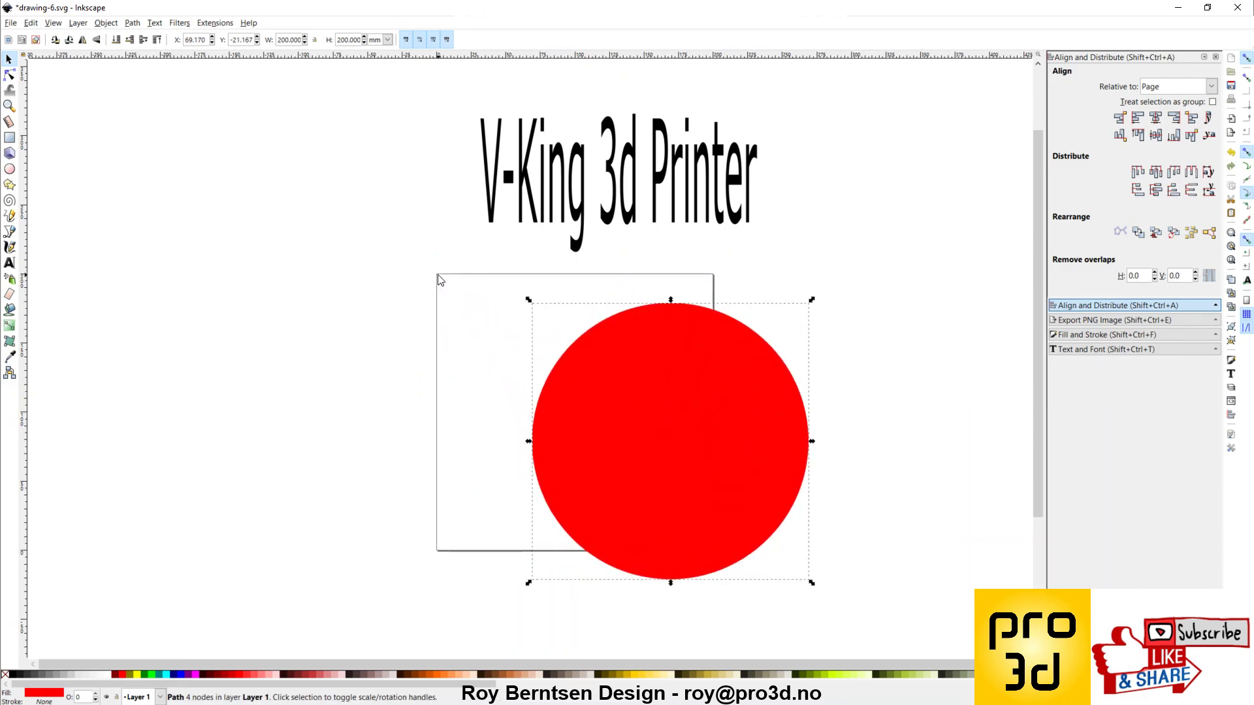
pyautogui.click(641, 363)
pyautogui.doubleClick(196, 40)
pyautogui.press('BackSpace')
pyautogui.write('-100')
pyautogui.press('Tab')
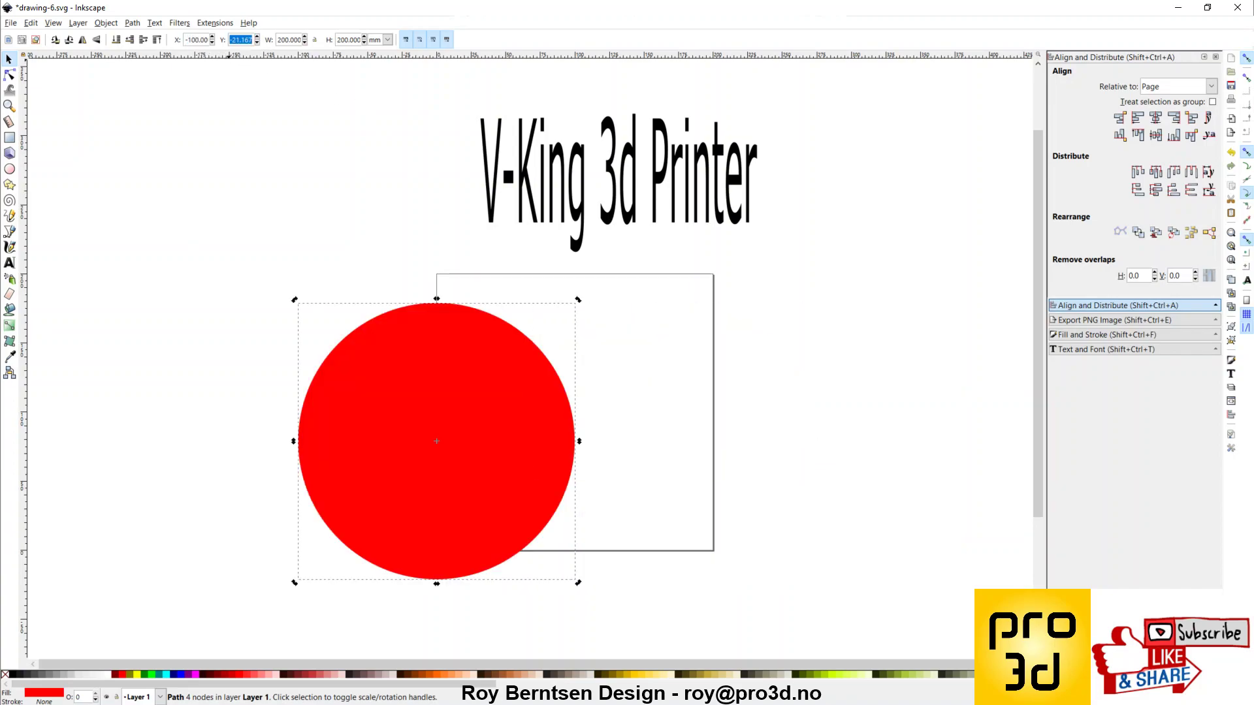
pyautogui.write('100')
pyautogui.press('Tab')
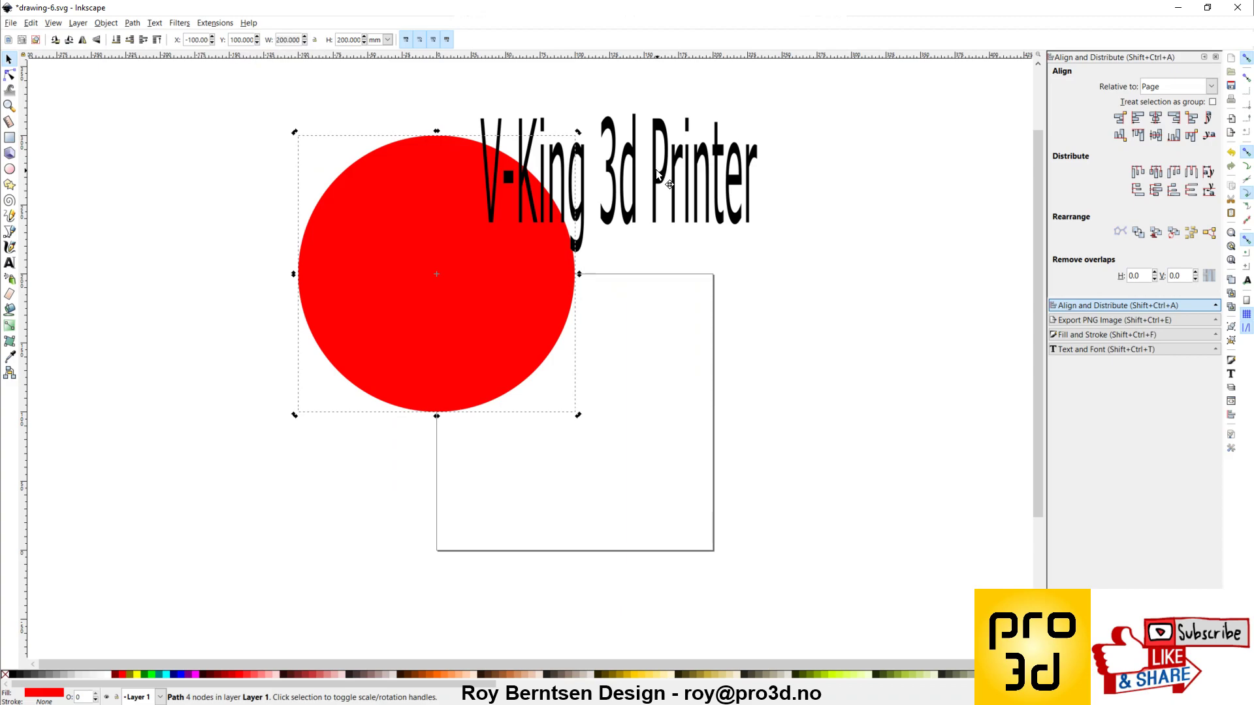
# Select the V-King 3d Printer text, then add the red circle to the selection
pyautogui.moveTo(655, 170); pyautogui.dragTo(814, 201)
pyautogui.click(921, 405)
pyautogui.click(465, 254)
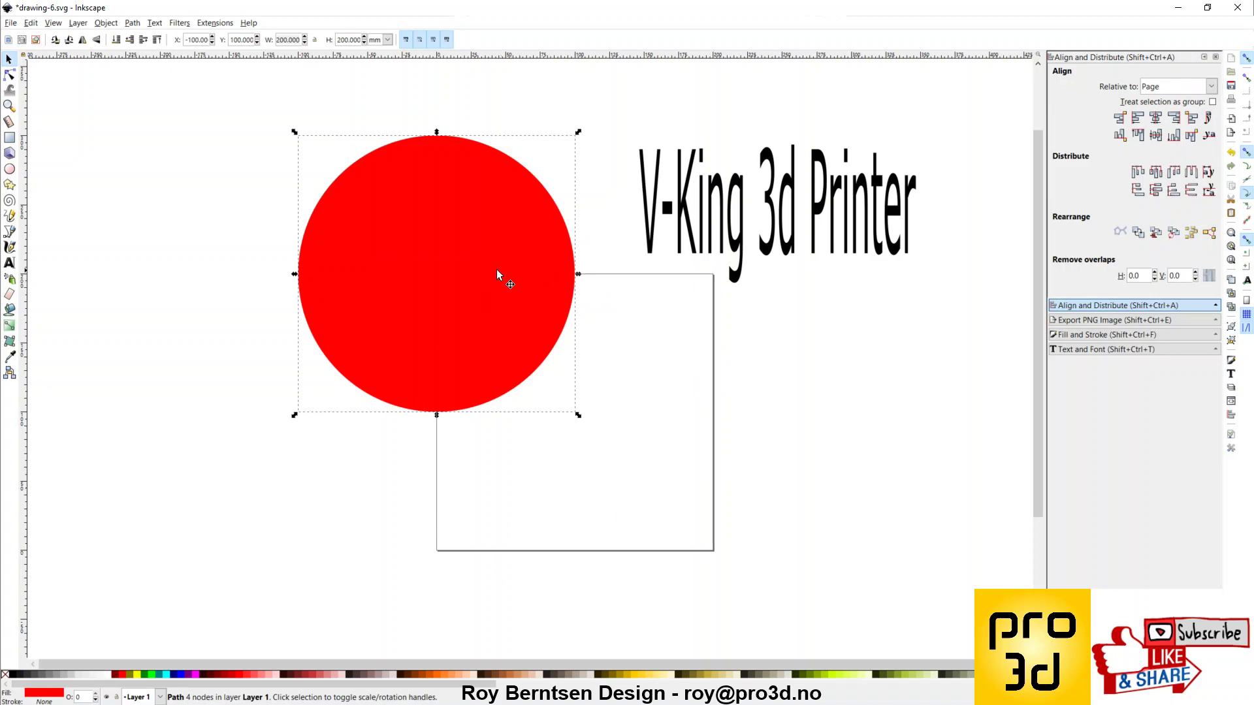
pyautogui.scroll(3, 665, 421)
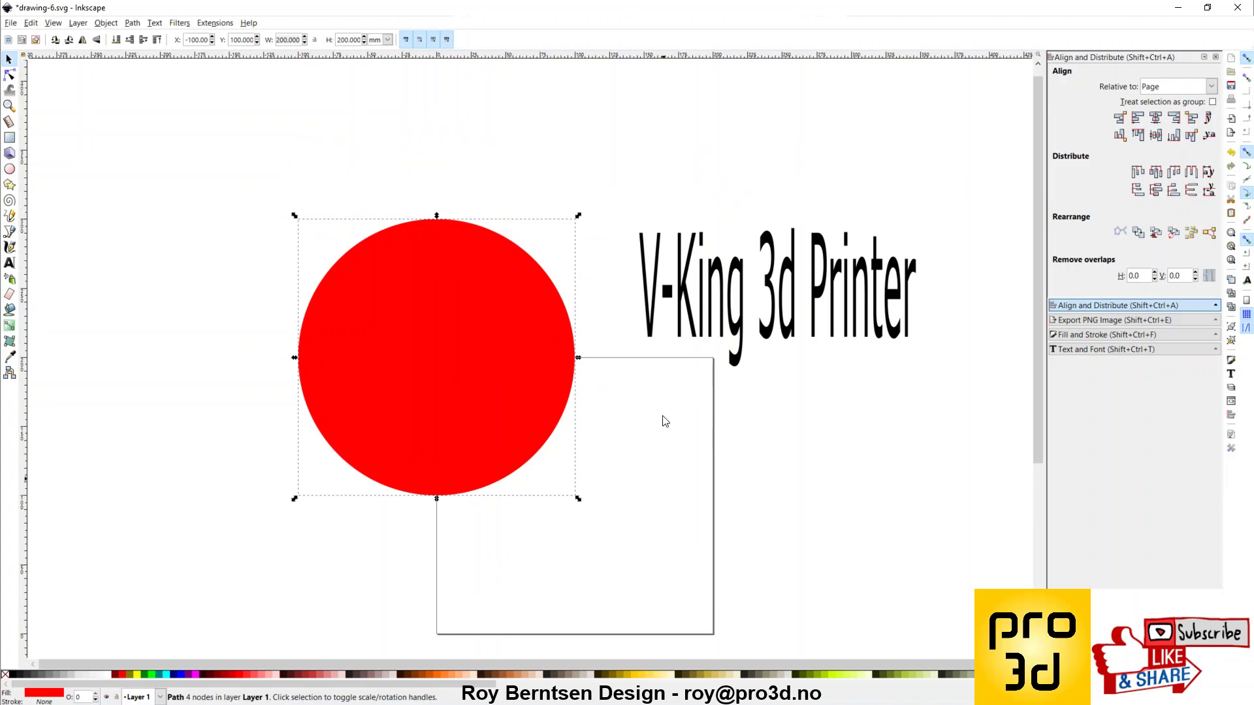
pyautogui.click(791, 338)
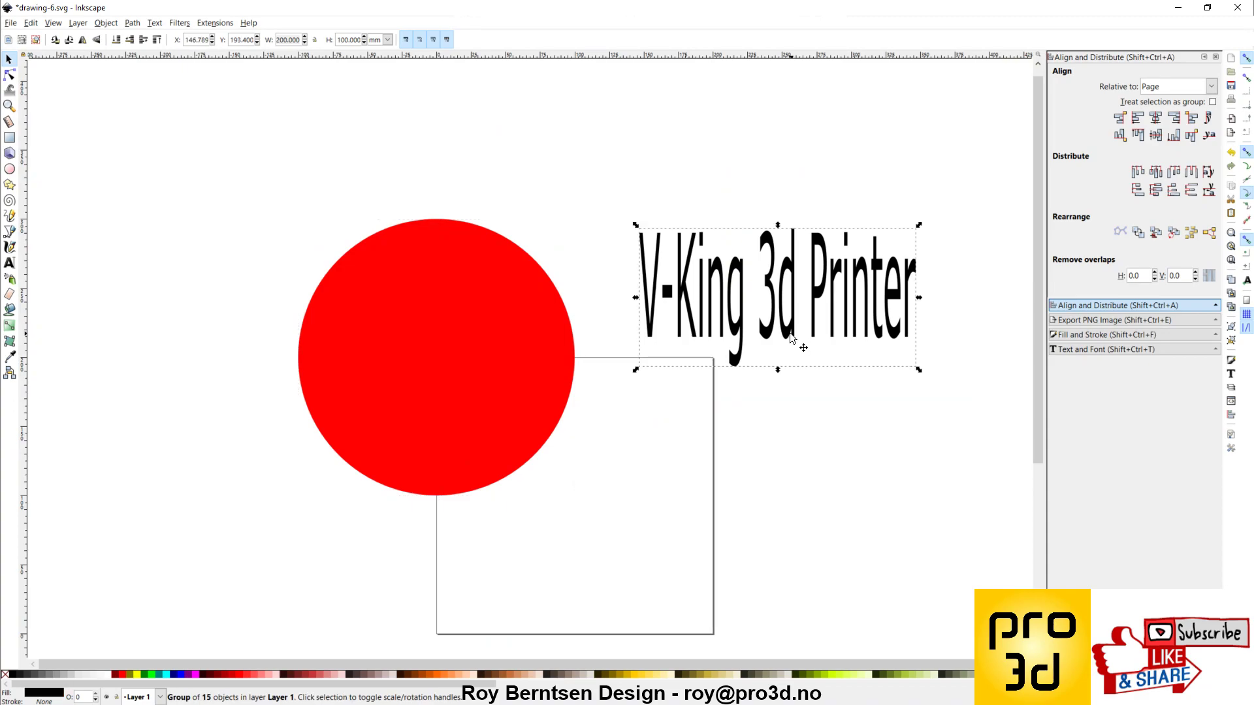
pyautogui.keyDown('shift'); pyautogui.click(495, 306); pyautogui.keyUp('shift')
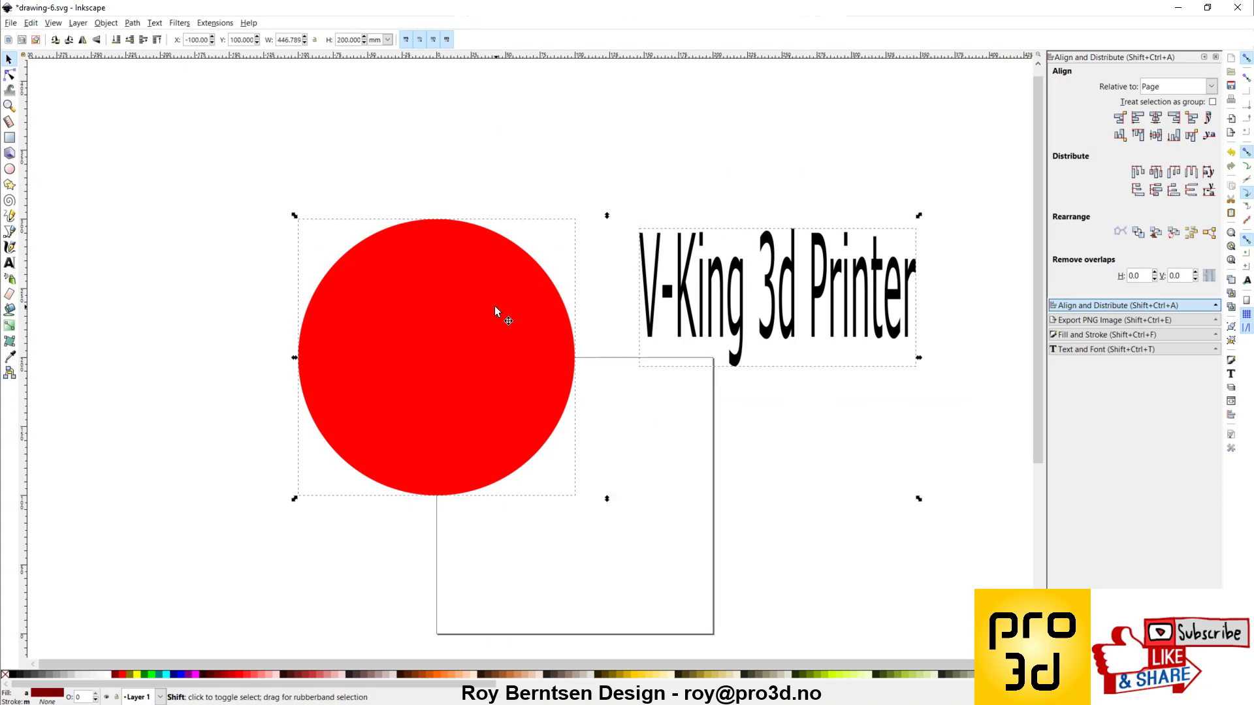
# Align the text centred just above the circle relative to the last selected object, then save
pyautogui.click(1211, 87)
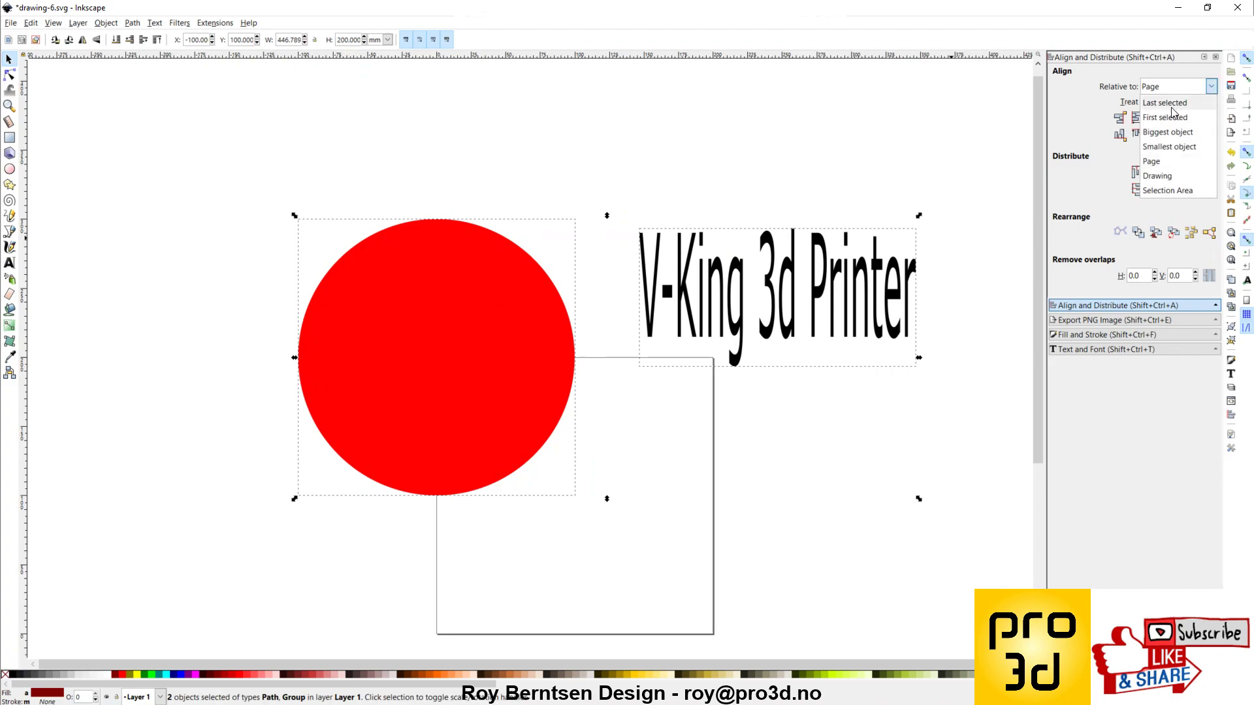
pyautogui.click(1166, 103)
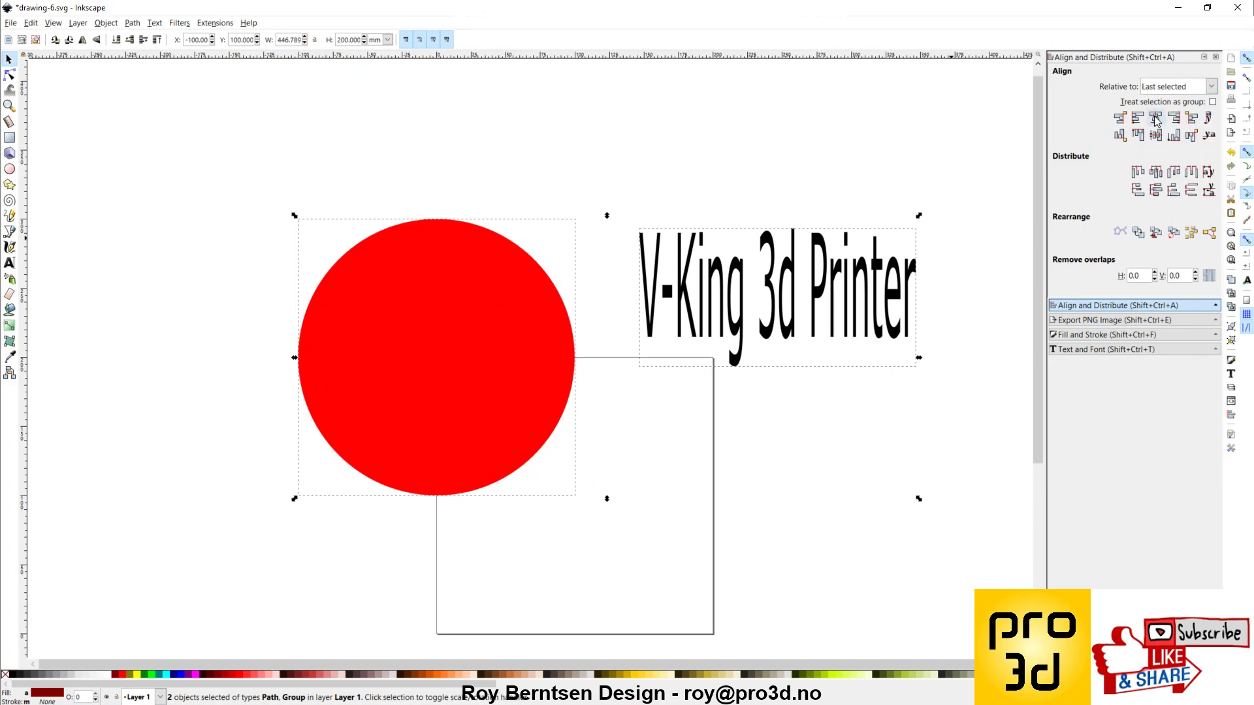
pyautogui.click(1155, 119)
pyautogui.click(1120, 135)
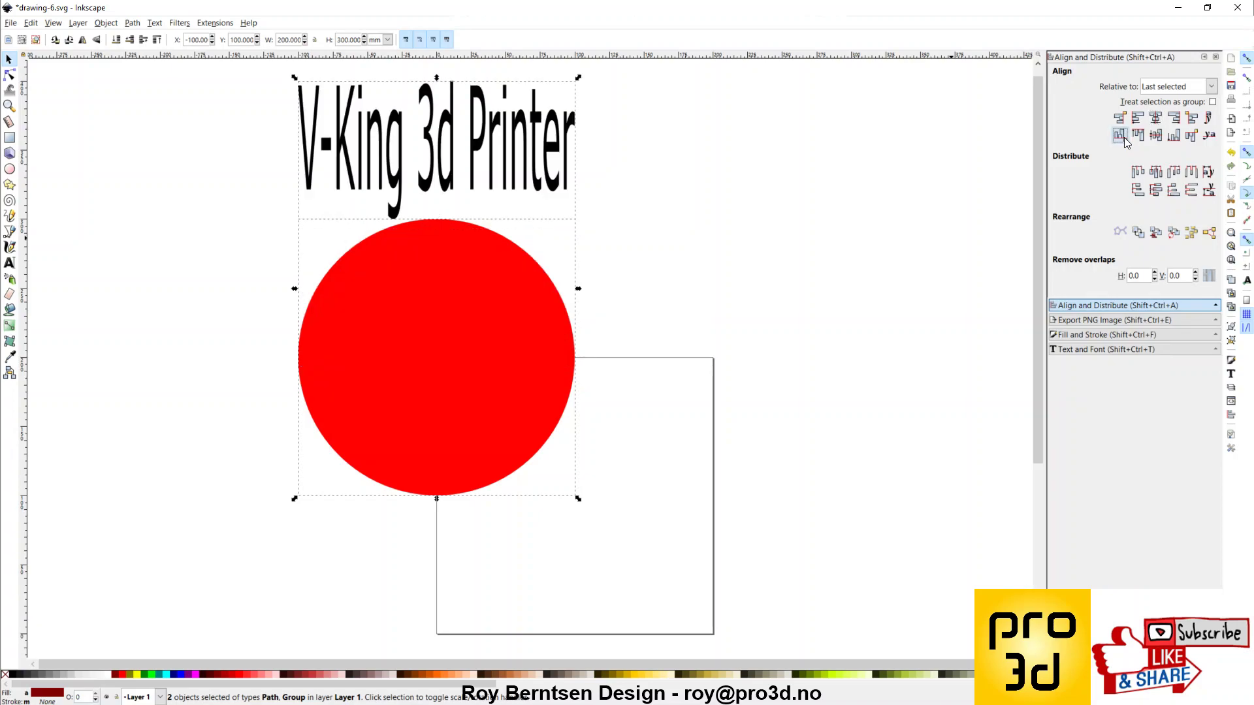
pyautogui.click(803, 353)
pyautogui.scroll(2, 796, 349)
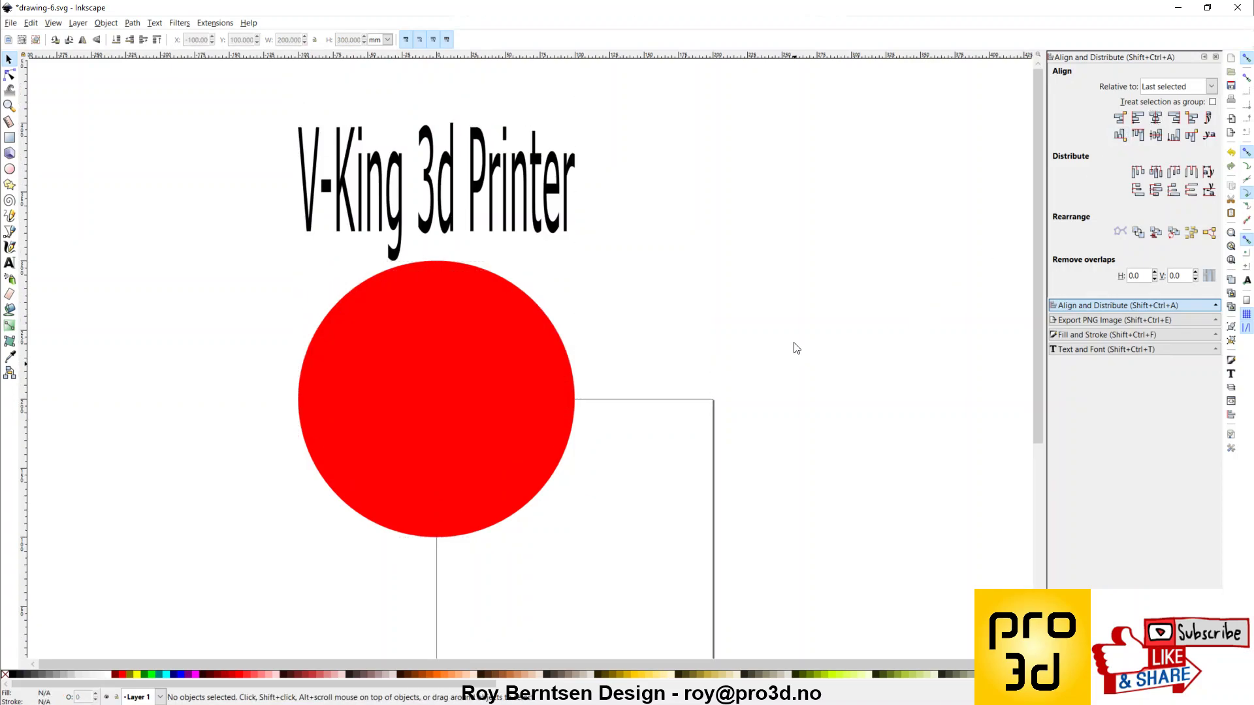
pyautogui.hotkey('ctrl', 's')
pyautogui.hotkey('alt', 'Tab')
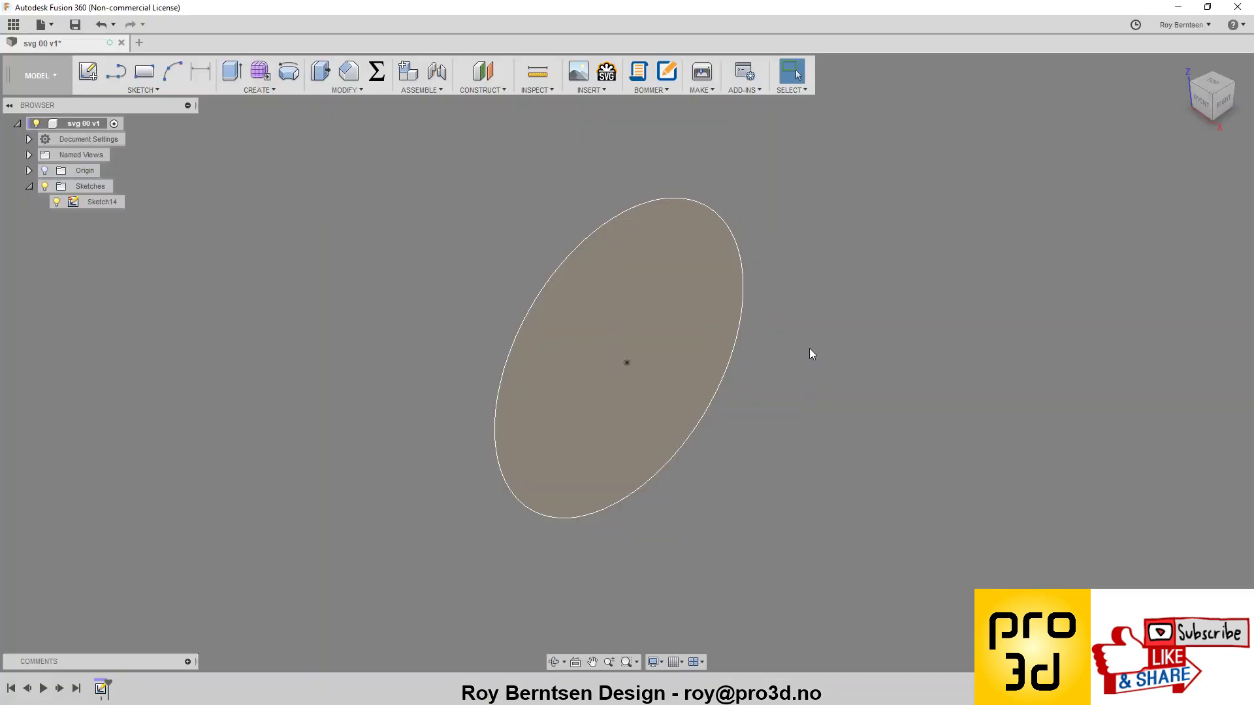
# Insert drawing-6.svg as an SVG on the sketch circle's plane
pyautogui.click(607, 92)
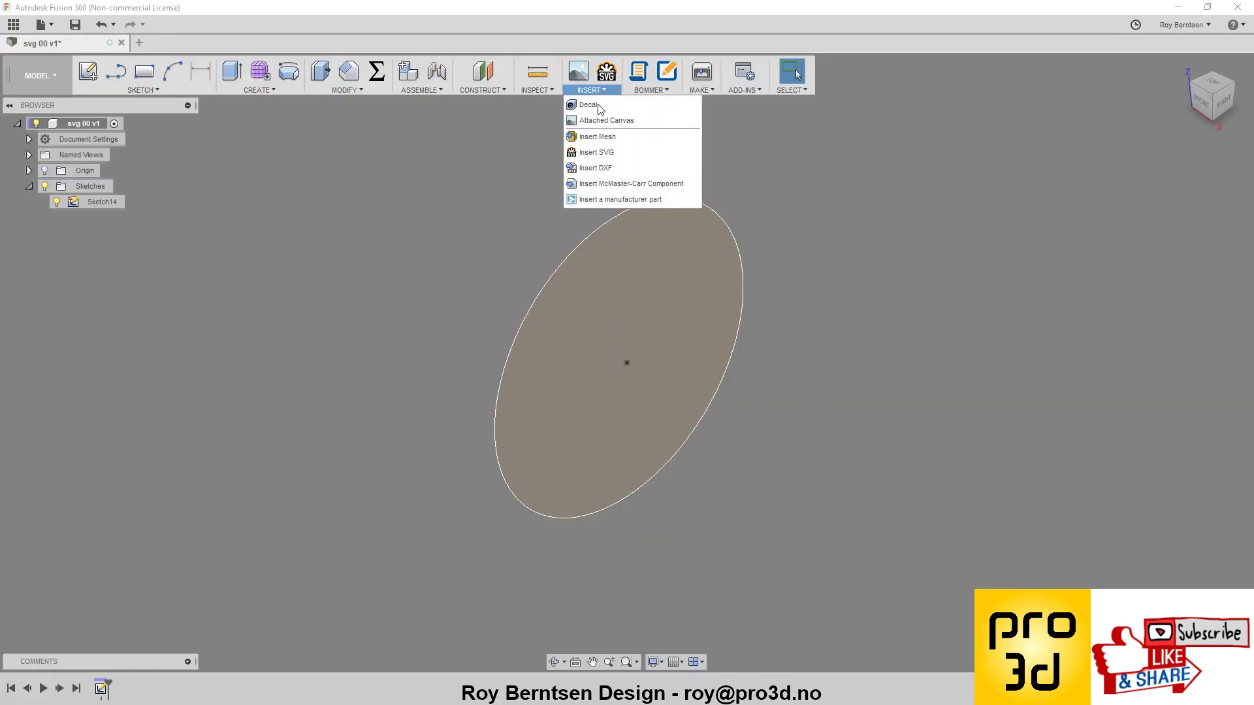
pyautogui.click(594, 156)
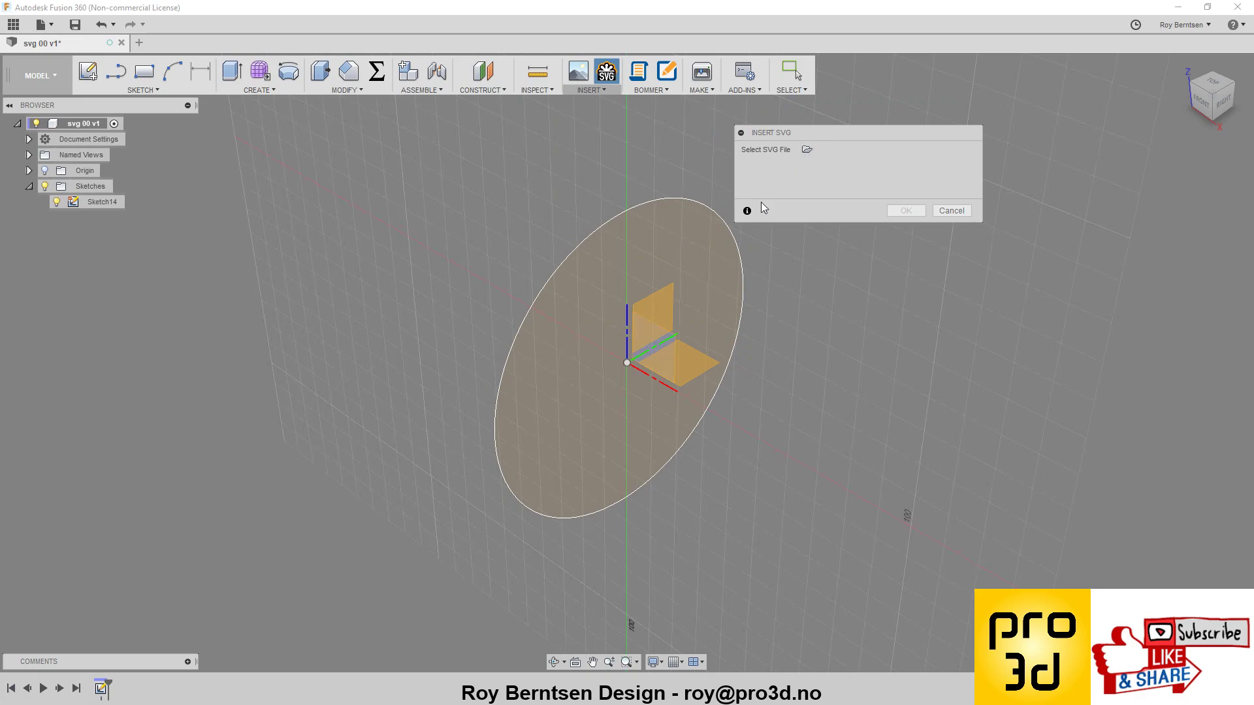
pyautogui.click(657, 312)
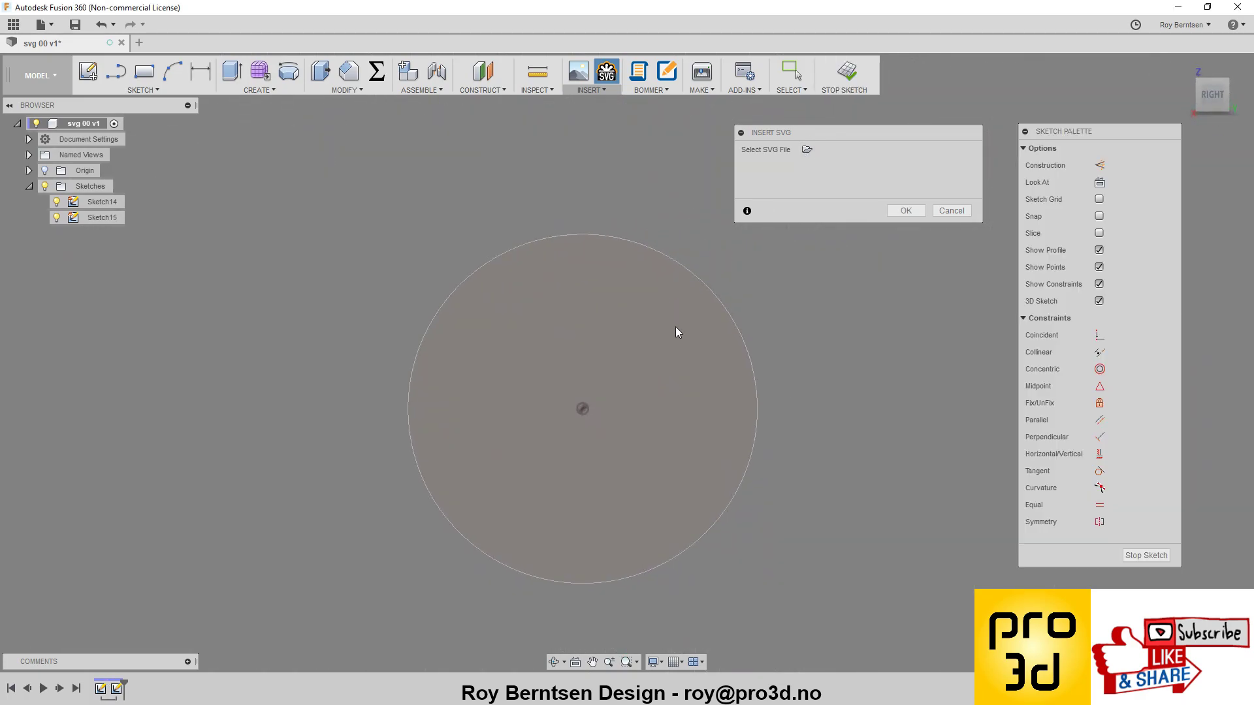
pyautogui.click(808, 150)
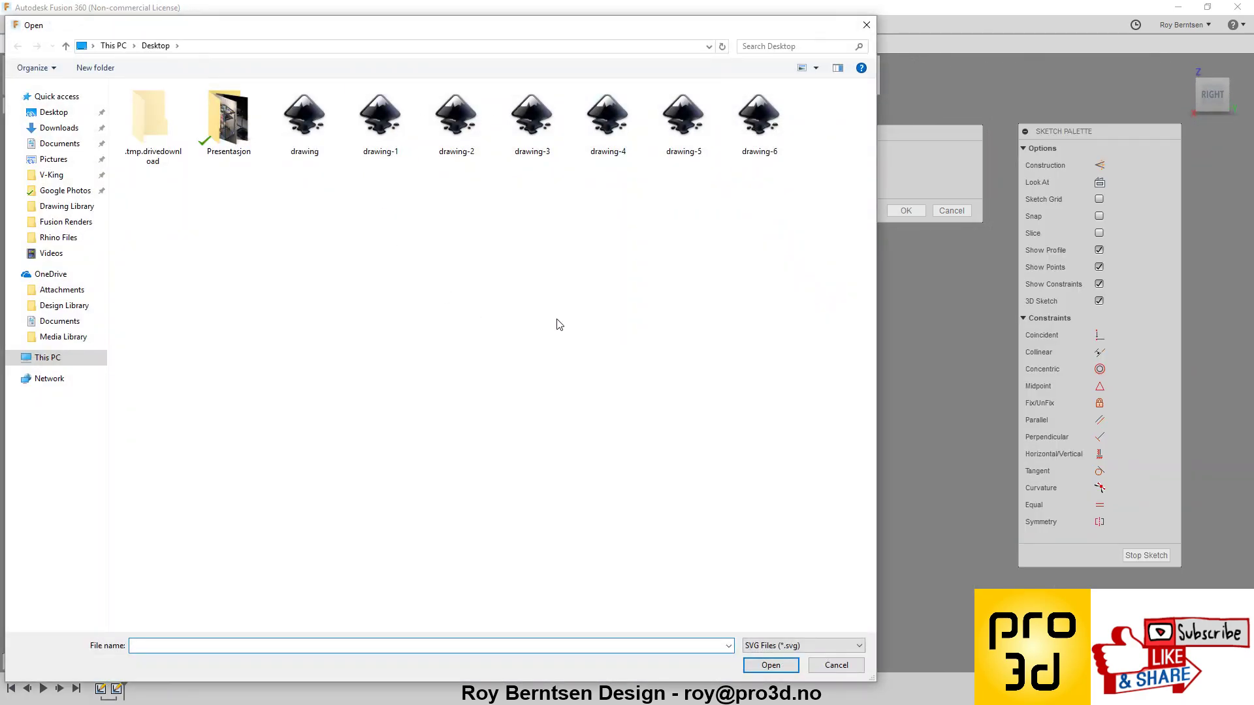
pyautogui.doubleClick(751, 121)
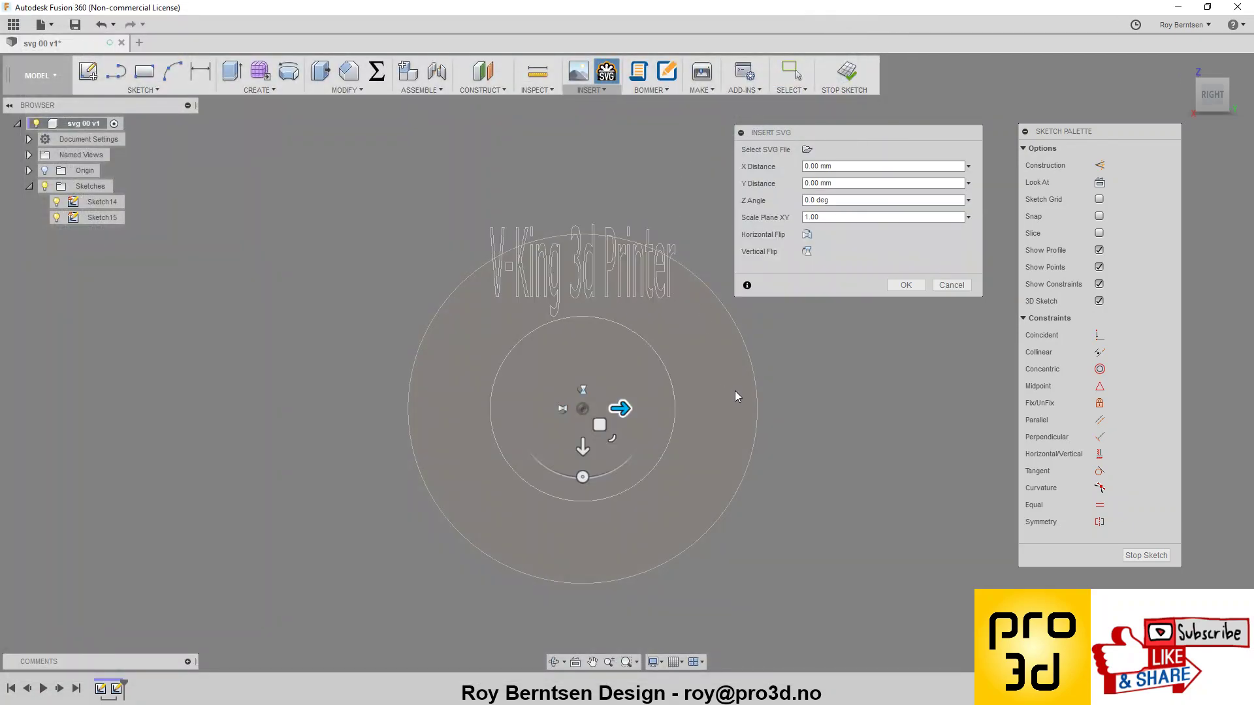
# Scale the inserted logo to about 1.883, confirm it, and finish Sketch15
pyautogui.moveTo(612, 439); pyautogui.dragTo(665, 448)
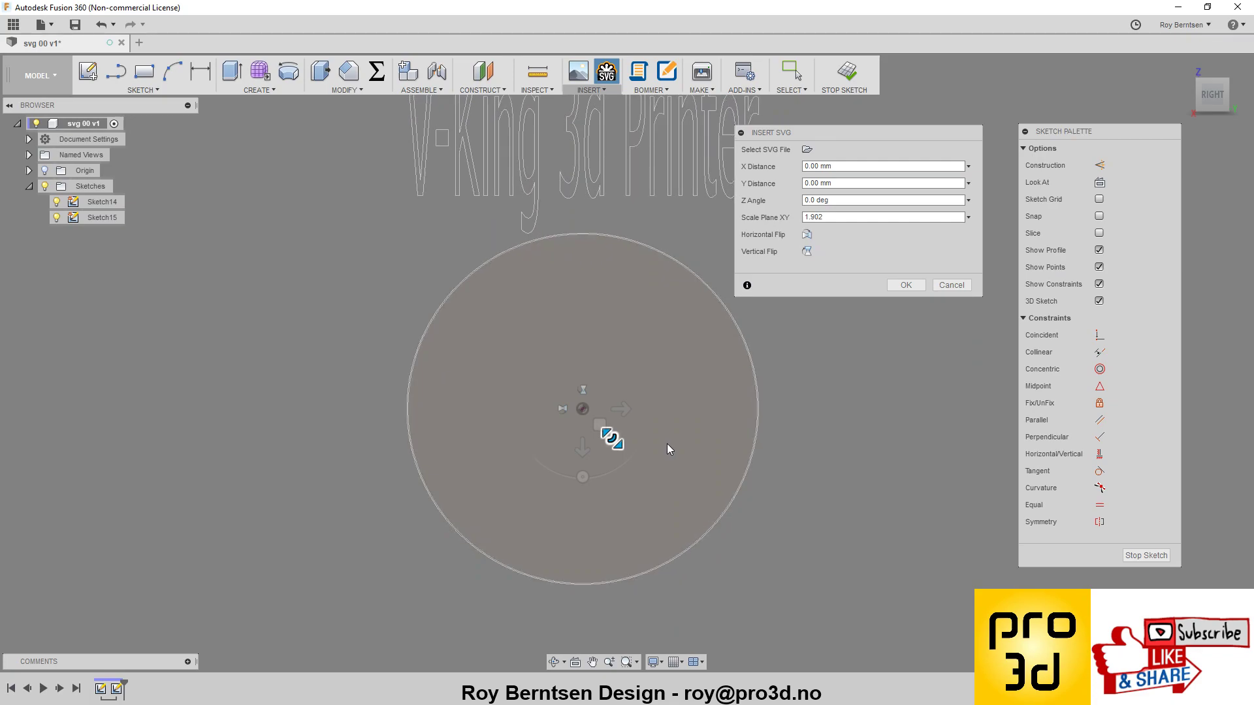
pyautogui.moveTo(665, 441); pyautogui.dragTo(664, 443)
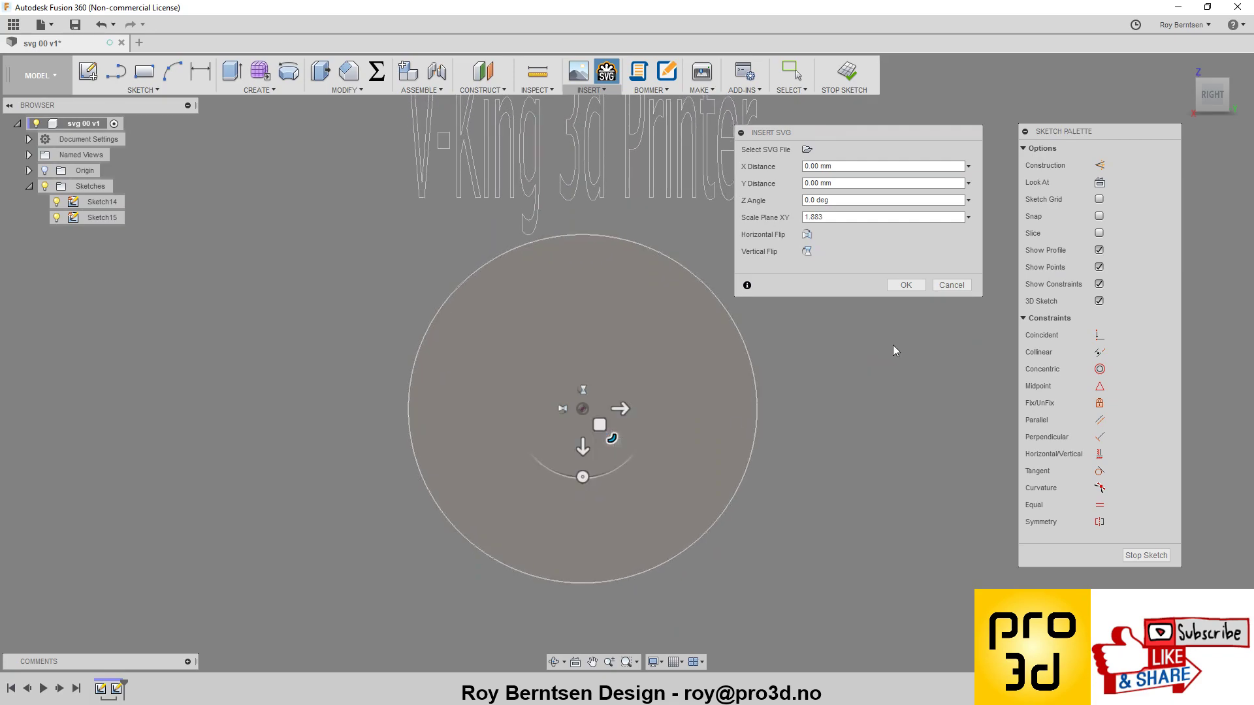
pyautogui.click(915, 289)
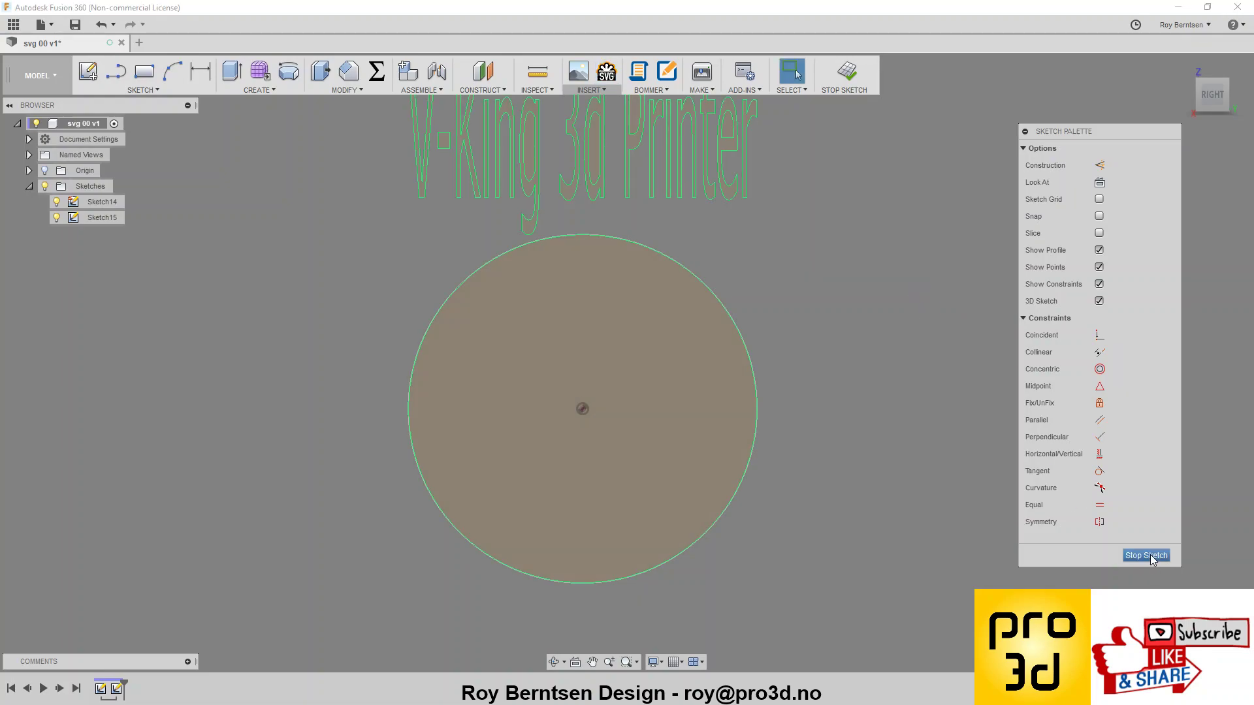
pyautogui.click(1146, 556)
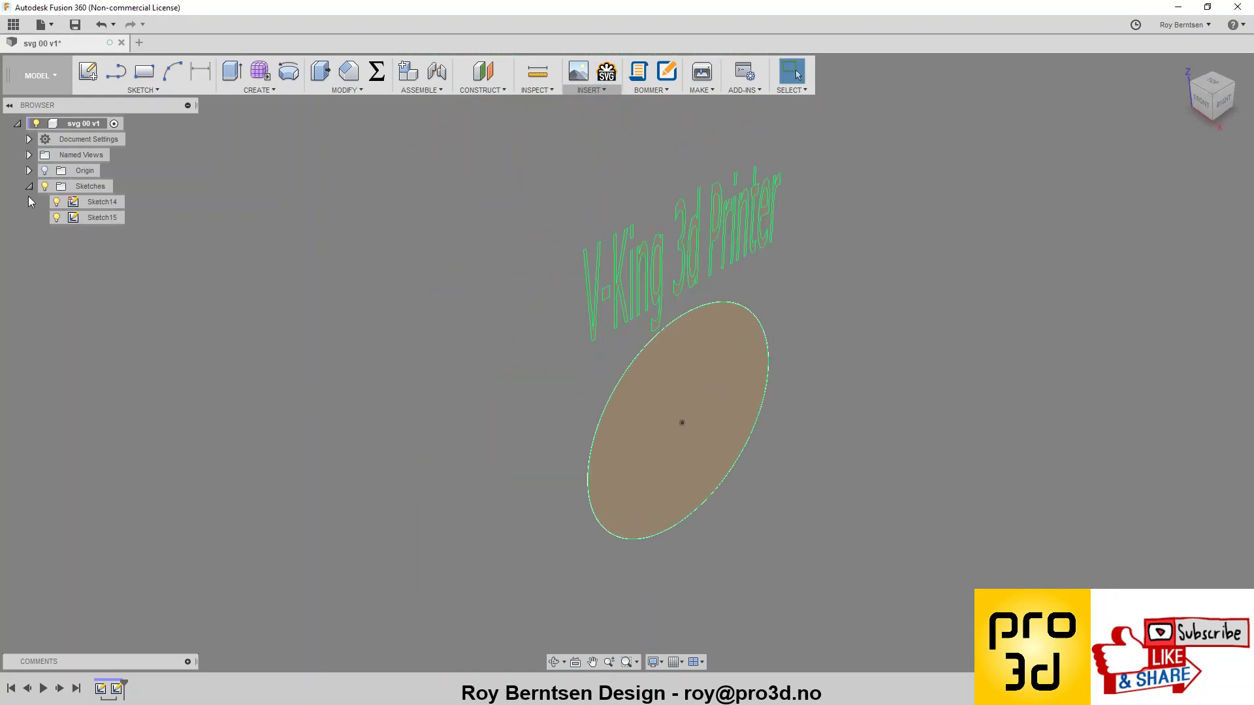
# Extrude the g, V and K letter profiles and the circle 14 mm as new bodies
pyautogui.scroll(2, 674, 244)
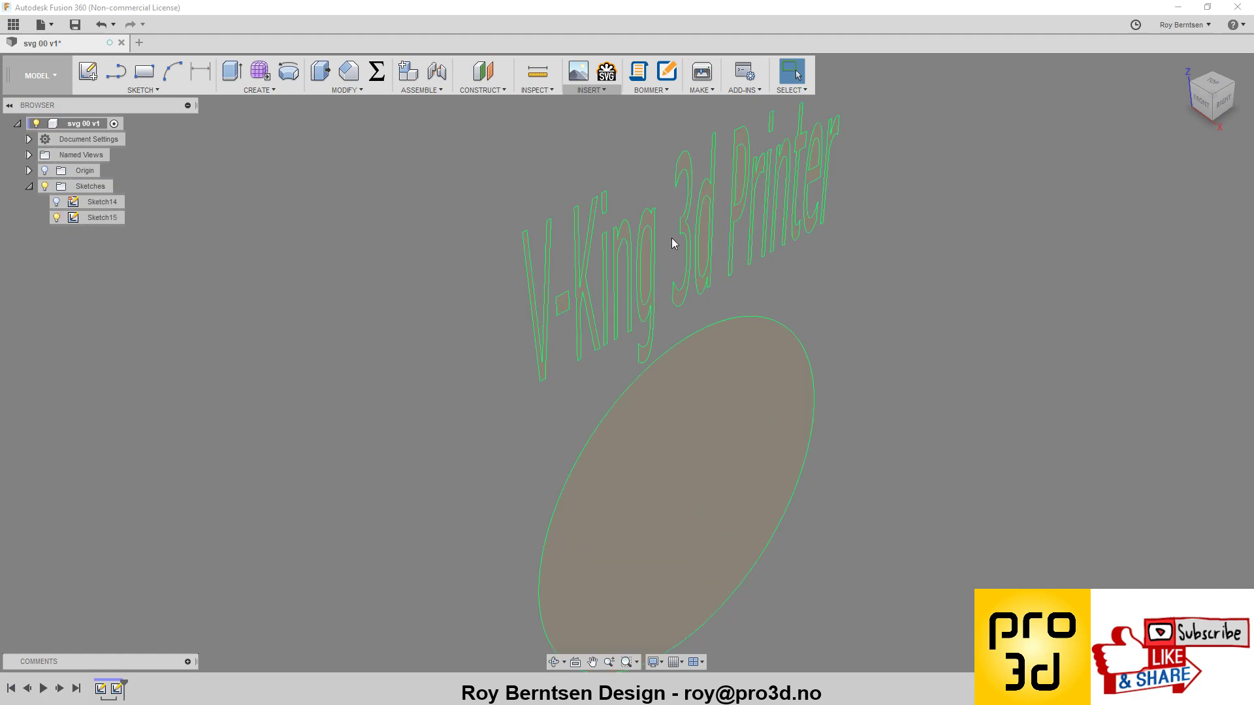
pyautogui.scroll(2, 651, 222)
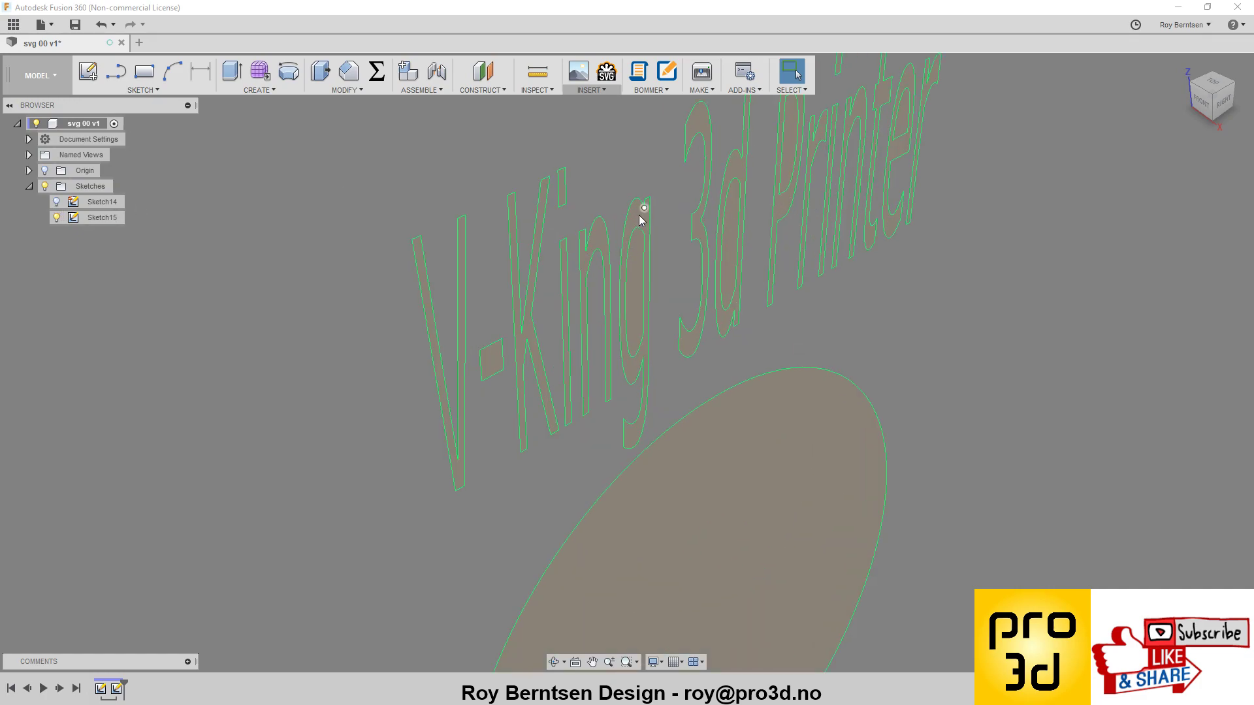
pyautogui.click(638, 220)
pyautogui.press('e')
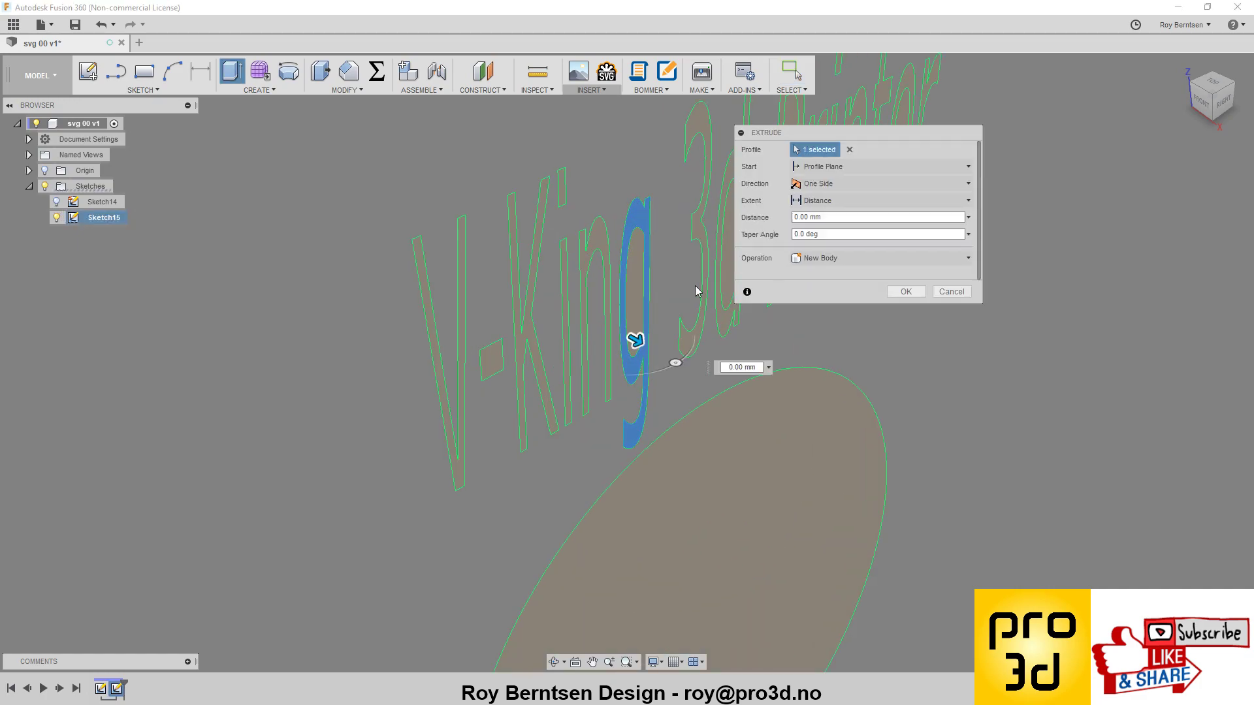
pyautogui.moveTo(637, 343); pyautogui.dragTo(725, 378)
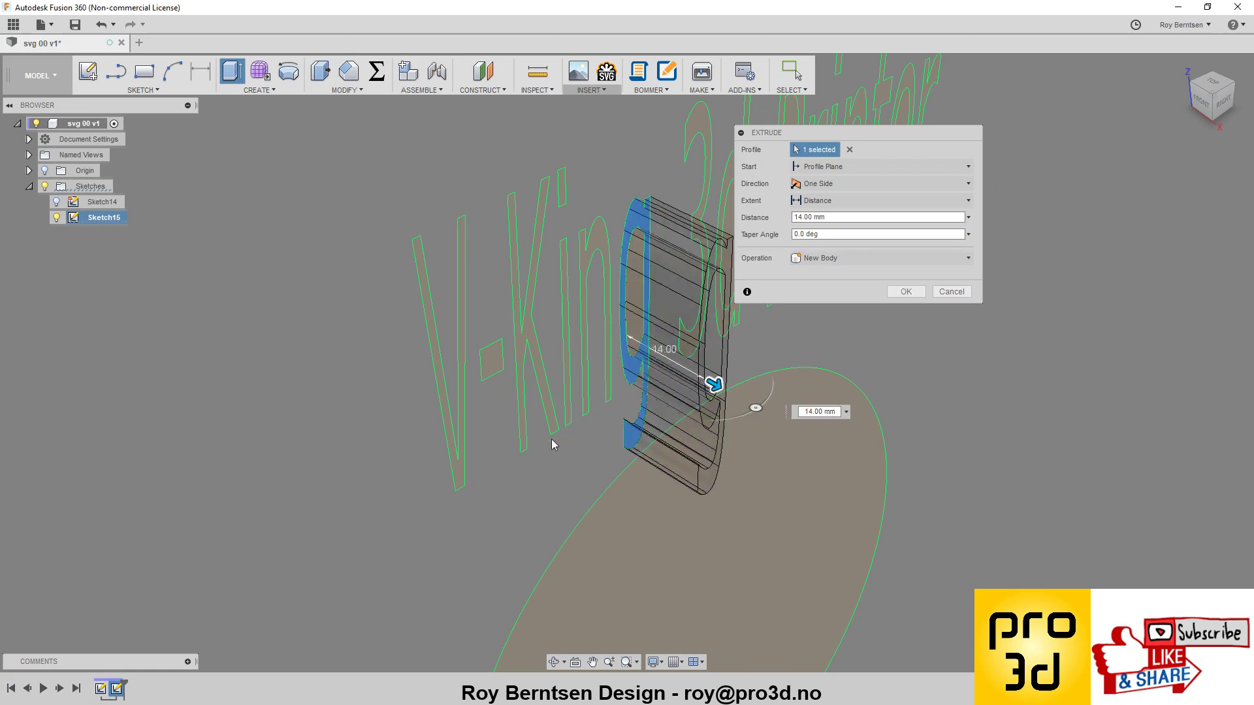
pyautogui.click(461, 481)
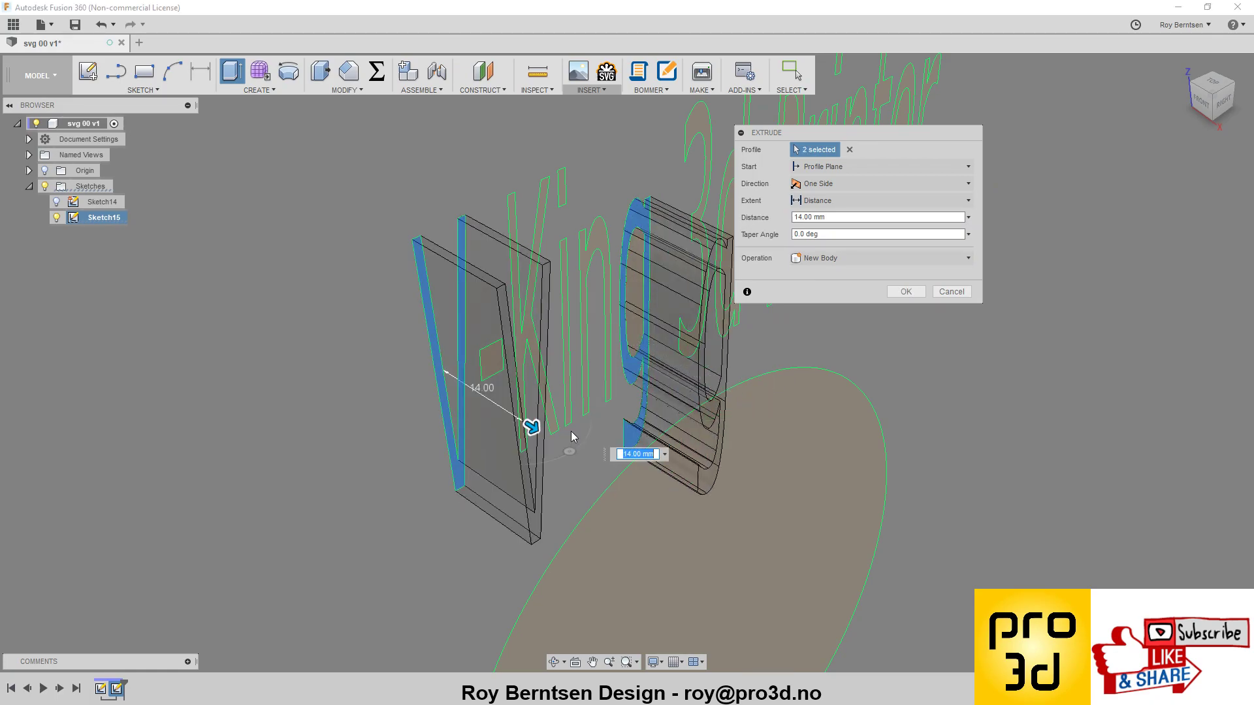
pyautogui.click(552, 418)
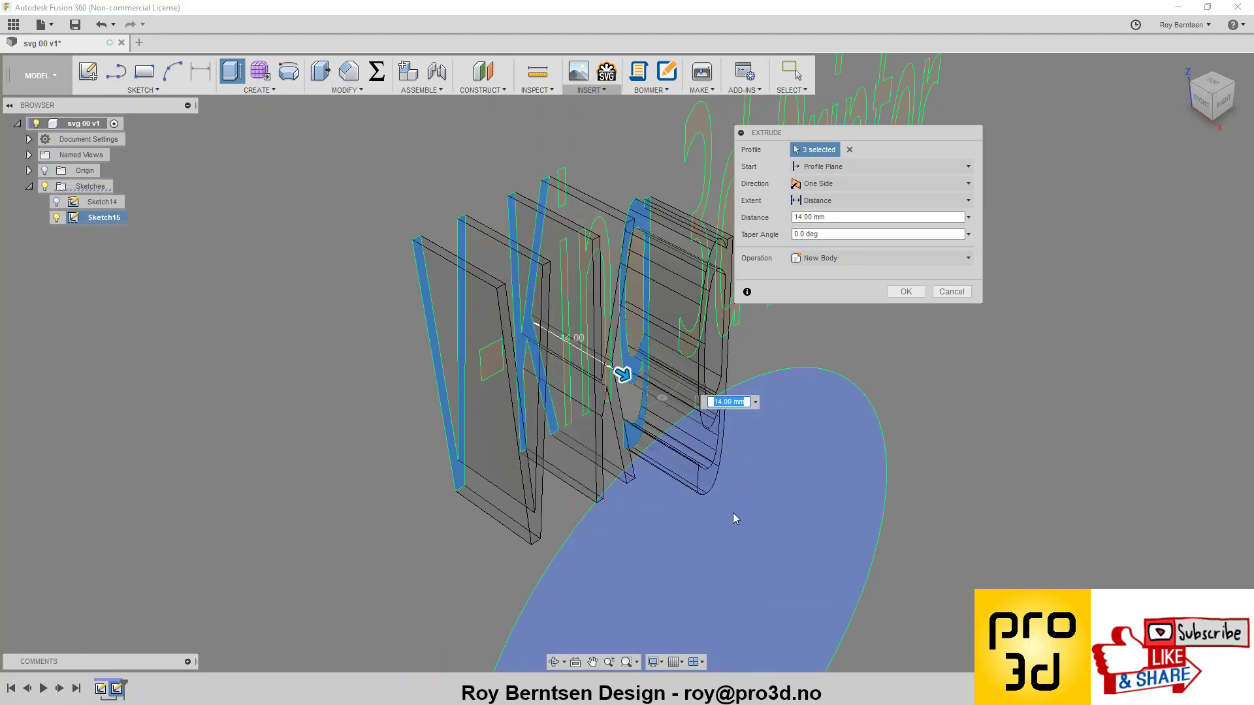
pyautogui.click(733, 516)
pyautogui.click(900, 297)
pyautogui.moveTo(900, 297); pyautogui.dragTo(977, 252)
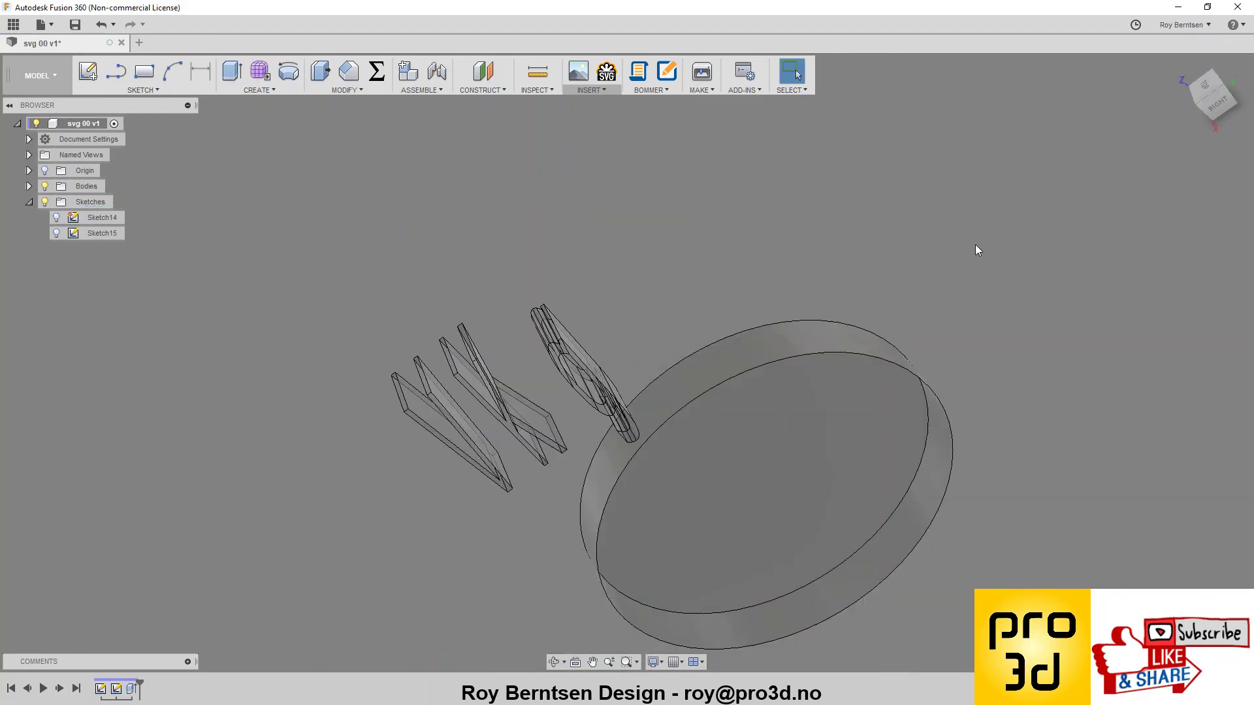
pyautogui.click(1184, 65)
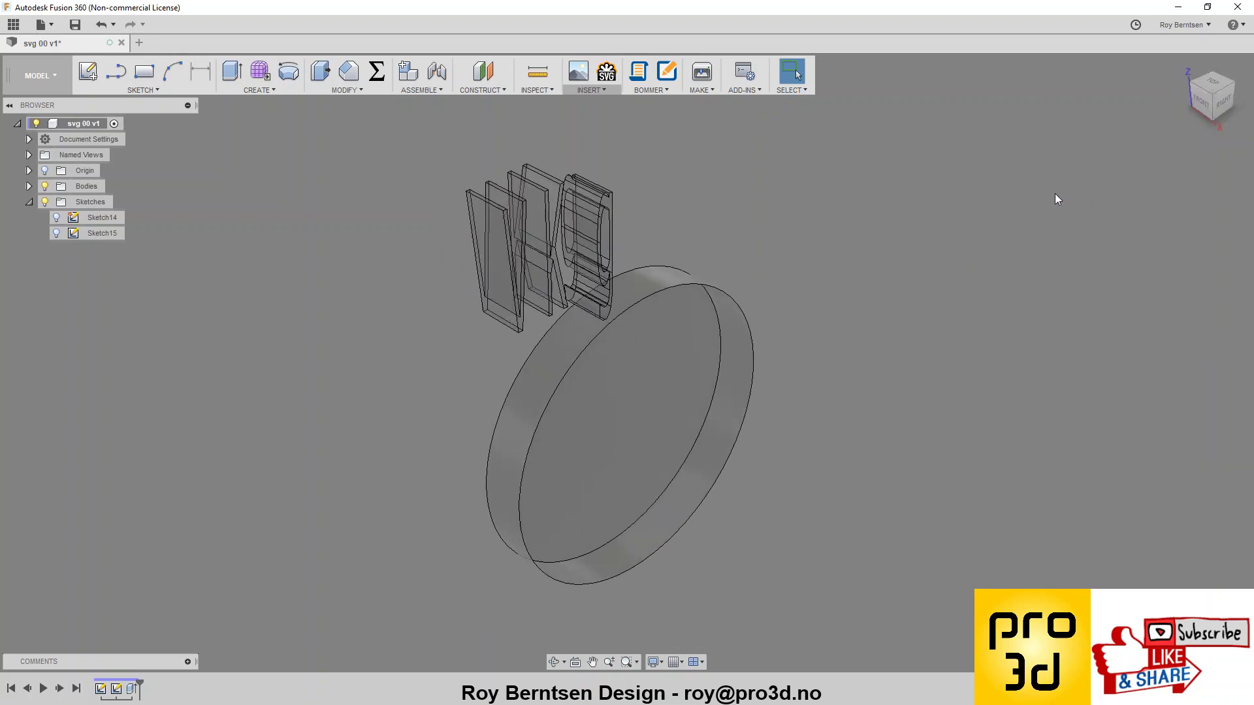